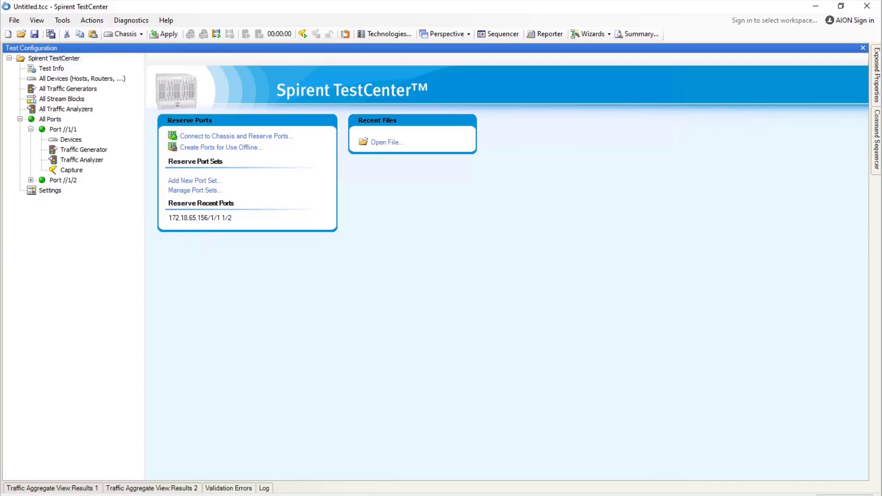
- Add an emulated device to Port //1/1
{"action": "left_click", "coordinate": [70, 140]}
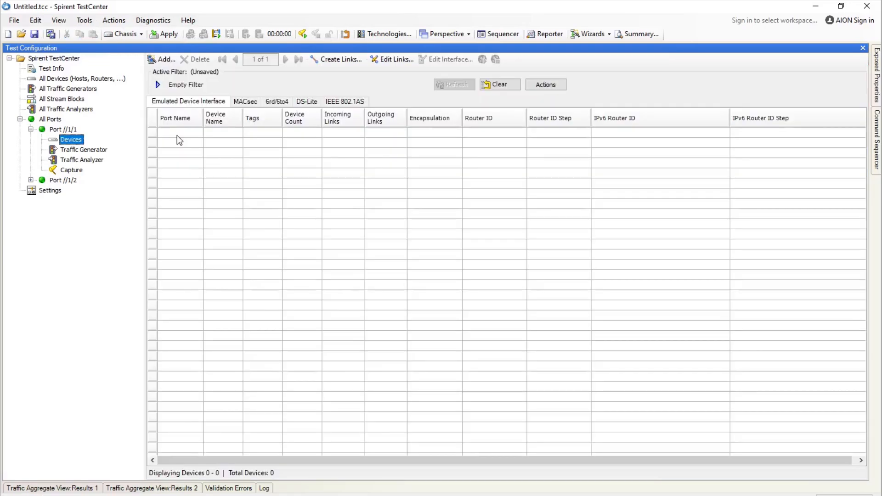
{"action": "right_click", "coordinate": [178, 140]}
{"action": "mouse_move", "coordinate": [212, 120]}
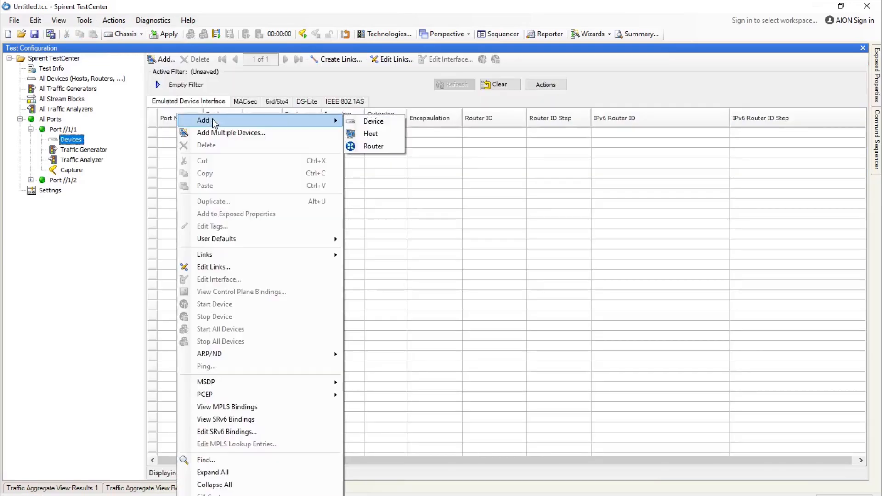
{"action": "left_click", "coordinate": [379, 121]}
- Set the IPv4 address of the device on Port //1/1 to 1.1.1.1 and its IPv4 default gateway to 1.1.1.2
{"action": "left_click_drag", "start_coordinate": [332, 460], "coordinate": [608, 460]}
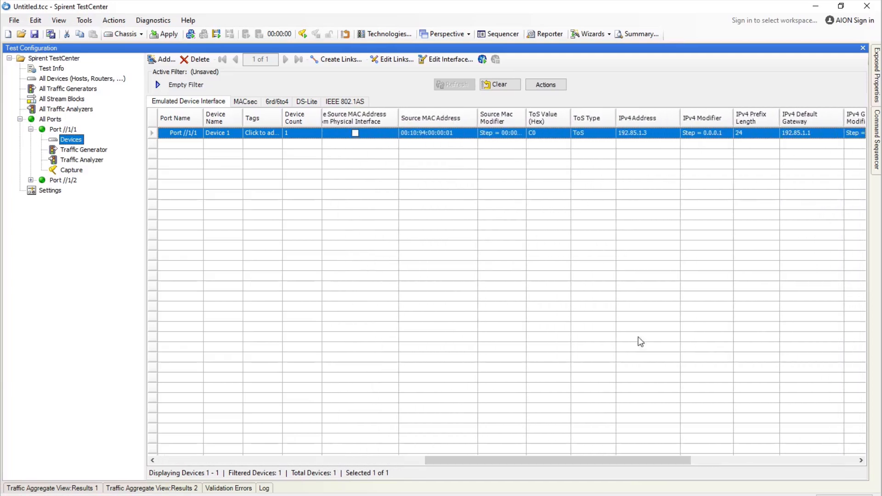
{"action": "left_click", "coordinate": [656, 133]}
{"action": "type", "text": "1.1.1.1"}
{"action": "key", "text": "Tab"}
{"action": "key", "text": "Tab"}
{"action": "key", "text": "Tab"}
{"action": "type", "text": "1.1.1.2"}
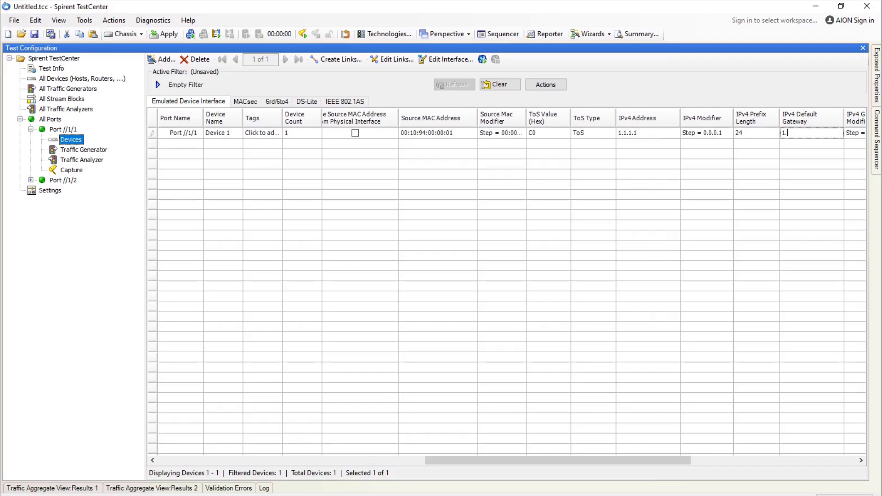
- Add an emulated device to Port //1/2
{"action": "left_click_drag", "start_coordinate": [518, 460], "coordinate": [193, 459]}
{"action": "left_click", "coordinate": [30, 179]}
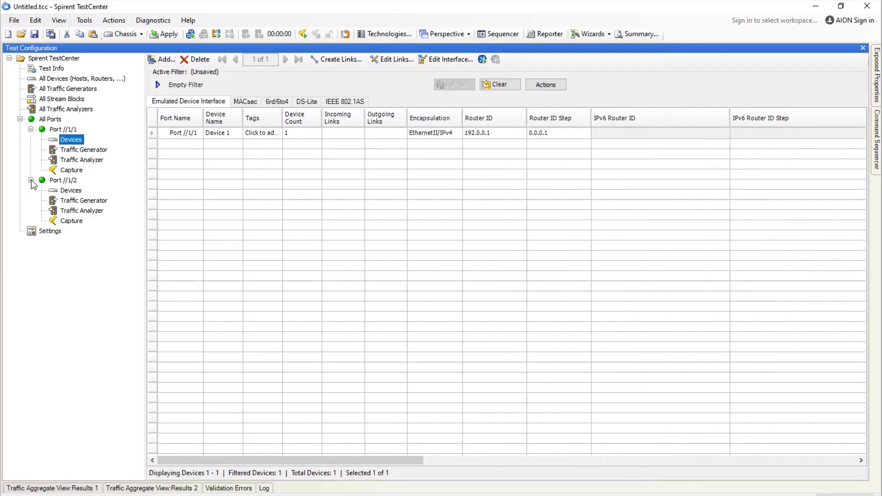
{"action": "left_click", "coordinate": [70, 190]}
{"action": "right_click", "coordinate": [173, 132]}
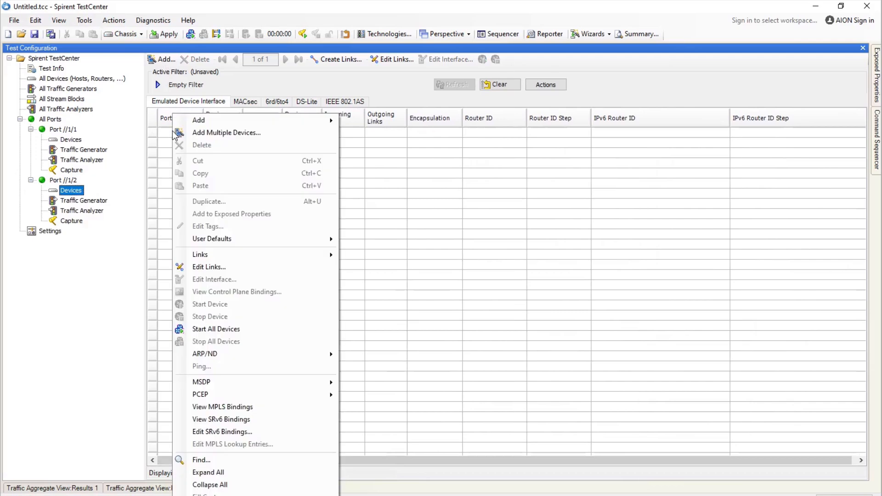
{"action": "mouse_move", "coordinate": [197, 120]}
{"action": "left_click", "coordinate": [368, 120]}
- Give the device on Port //1/2 IPv4 address 1.1.1.2 and default gateway 1.1.1.1, and apply the configuration
{"action": "left_click_drag", "start_coordinate": [380, 460], "coordinate": [670, 460]}
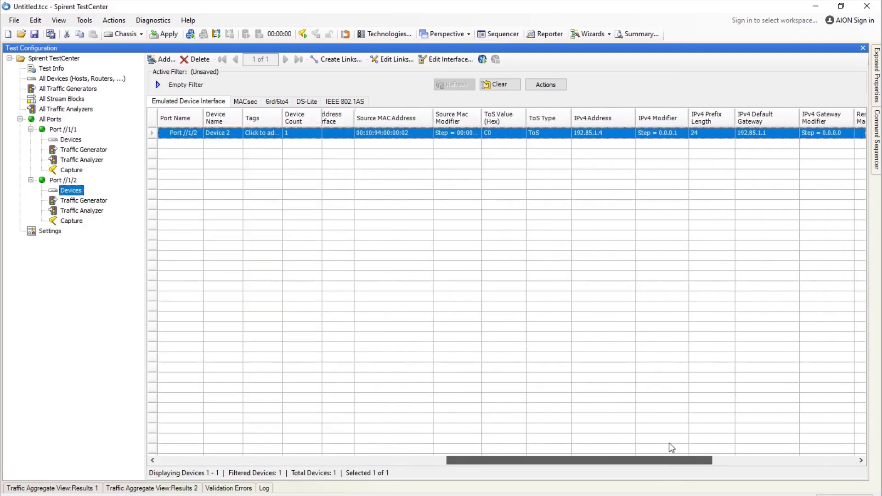
{"action": "left_click", "coordinate": [618, 133]}
{"action": "type", "text": "1.1.1.2"}
{"action": "key", "text": "Tab"}
{"action": "key", "text": "Tab"}
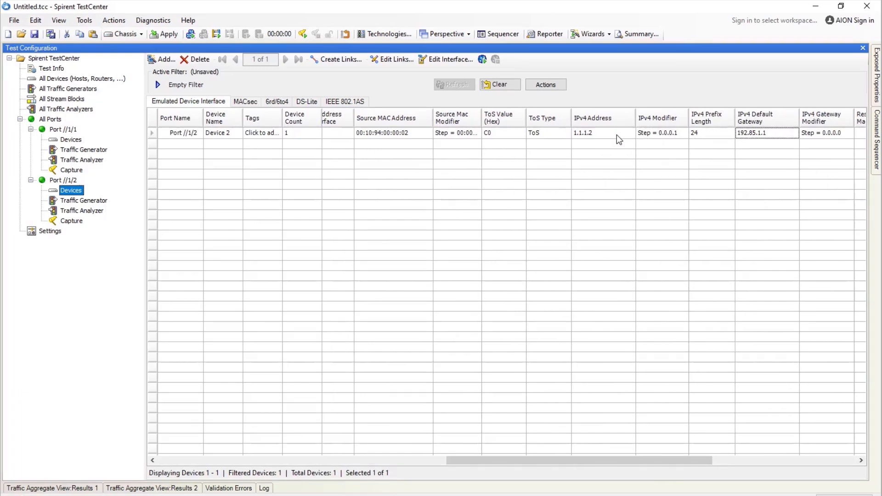
{"action": "type", "text": "1.1.1.1"}
{"action": "left_click", "coordinate": [166, 36]}
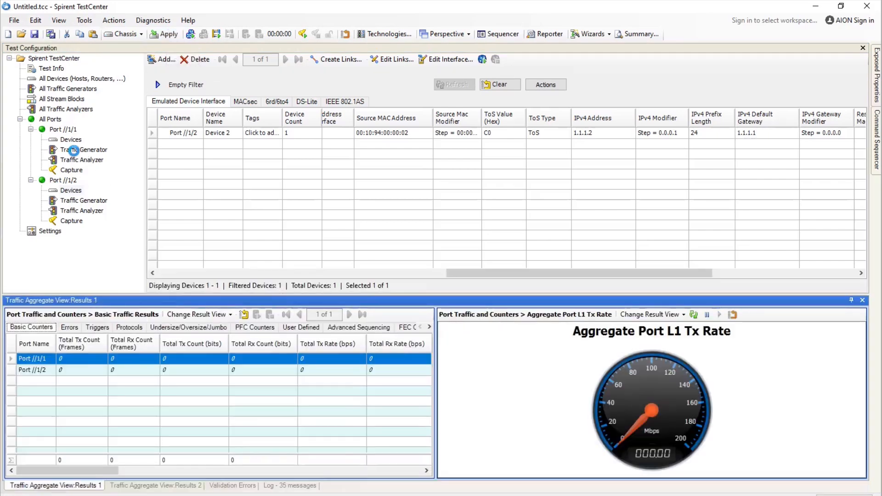
- Start the Traffic Wizard from Port //1/1's traffic generator and keep both ports selected as active
{"action": "left_click", "coordinate": [74, 150]}
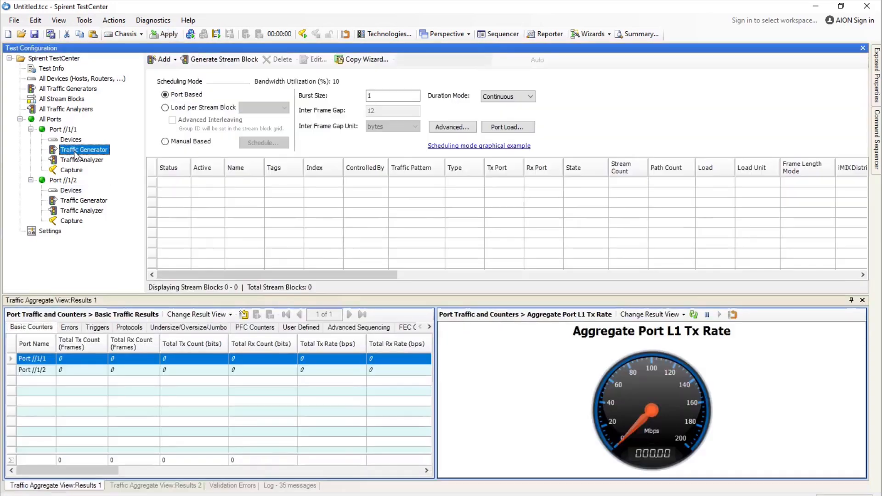
{"action": "left_click", "coordinate": [174, 60]}
{"action": "left_click", "coordinate": [183, 72]}
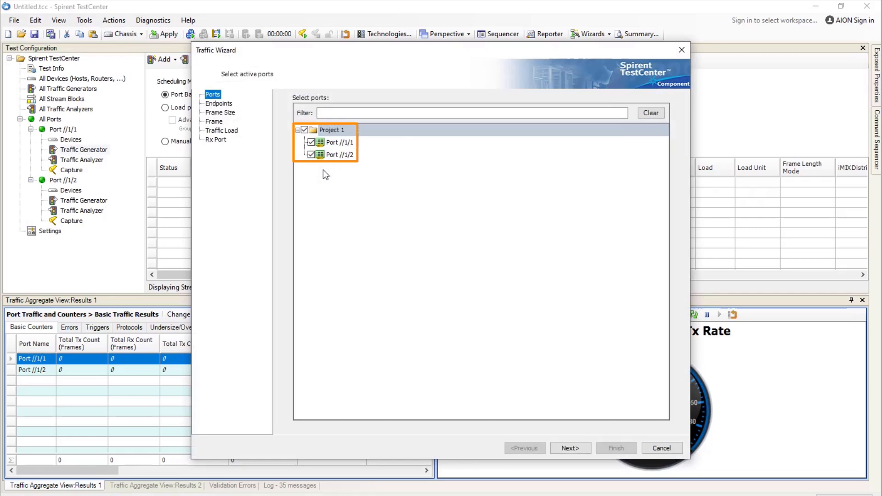
{"action": "left_click", "coordinate": [580, 446]}
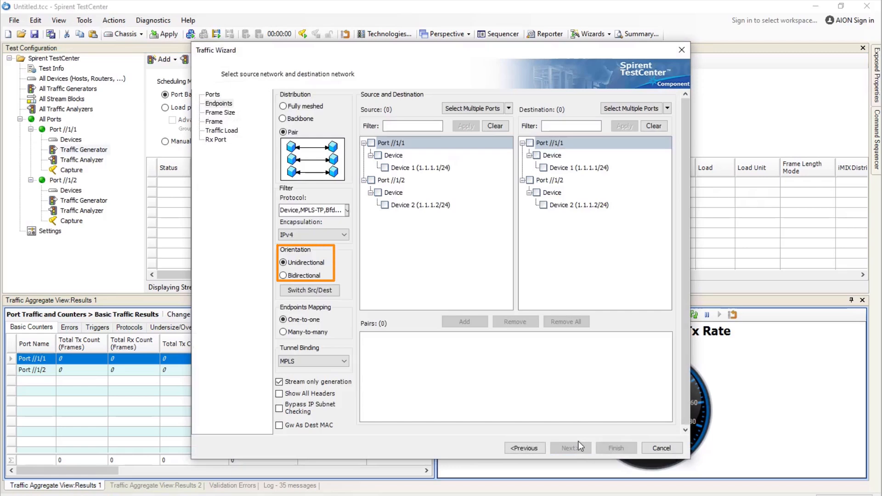
- Add a unidirectional endpoint pair with Device 1 on Port //1/1 as source and Device 2 on Port //1/2 as destination
{"action": "left_click", "coordinate": [378, 155]}
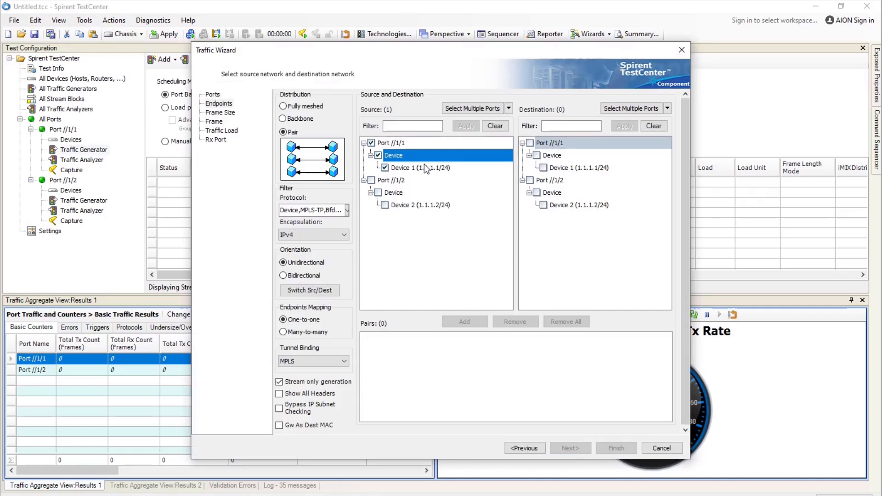
{"action": "left_click", "coordinate": [530, 180]}
{"action": "left_click", "coordinate": [464, 322]}
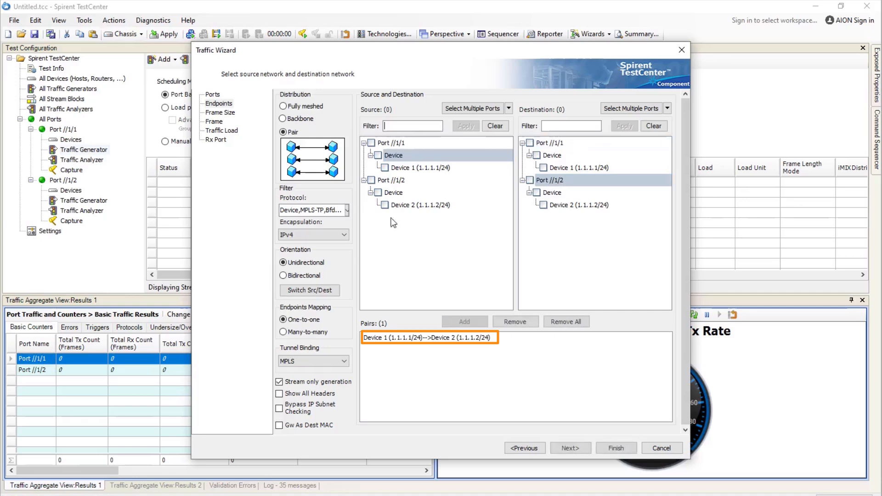
- Add the reverse endpoint pair with Device 2 on Port //1/2 as source and Device 1 on Port //1/1 as destination
{"action": "left_click", "coordinate": [371, 180]}
{"action": "left_click", "coordinate": [530, 143]}
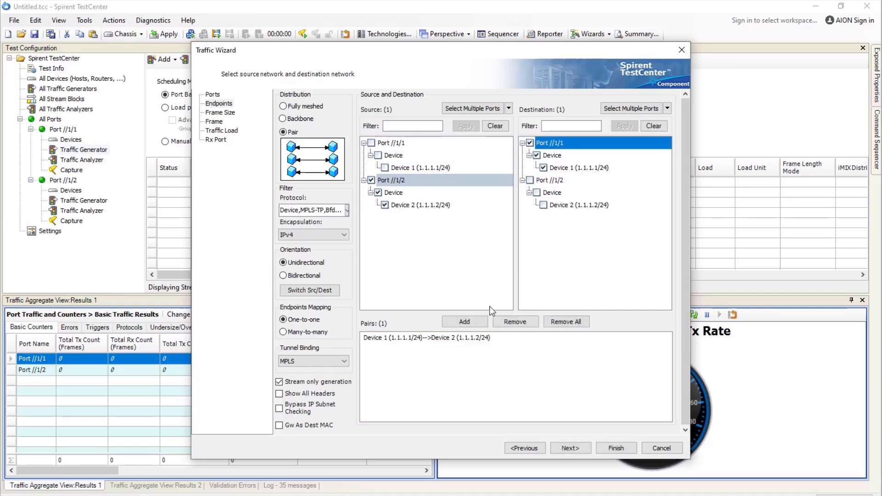
{"action": "left_click", "coordinate": [468, 323]}
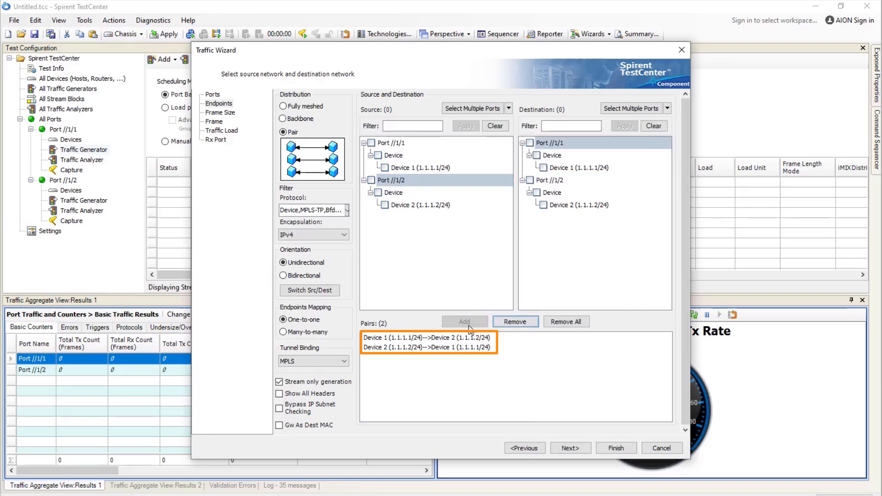
- Accept the fixed 128-byte frame size and IPv4 frame, and set the traffic load to 100 frames/sec
{"action": "left_click", "coordinate": [583, 448]}
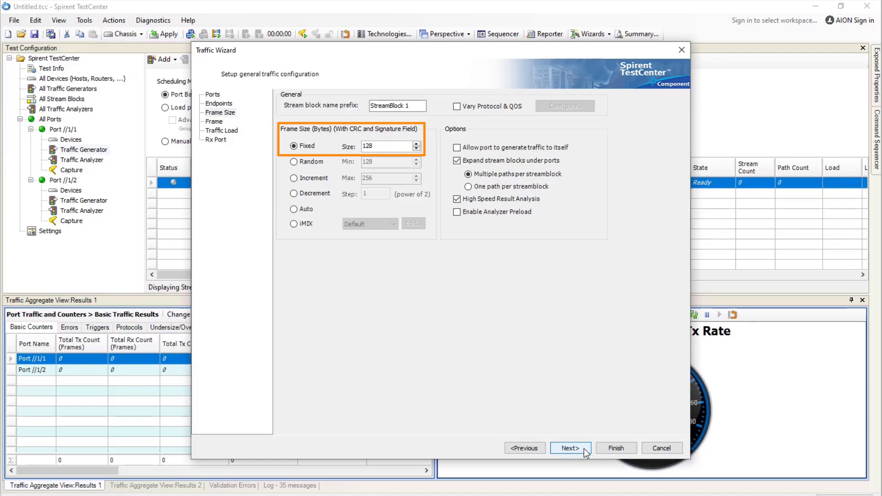
{"action": "left_click", "coordinate": [569, 447]}
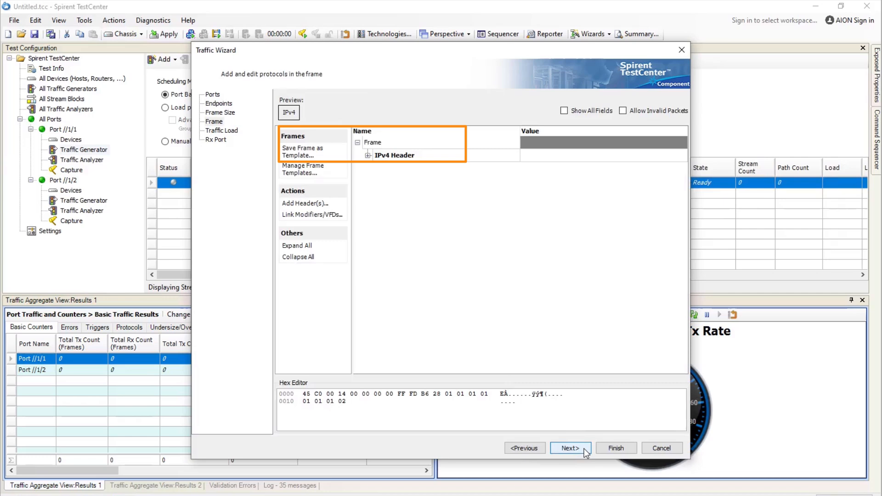
{"action": "left_click", "coordinate": [583, 448]}
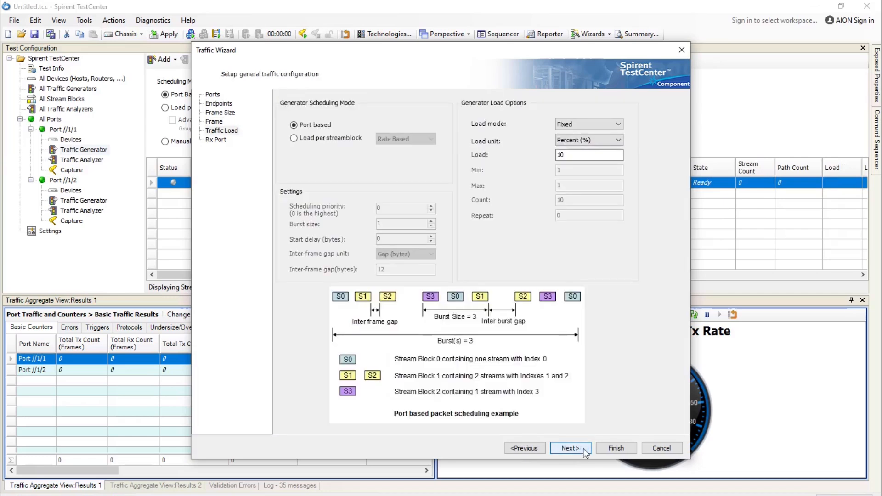
{"action": "left_click", "coordinate": [583, 141]}
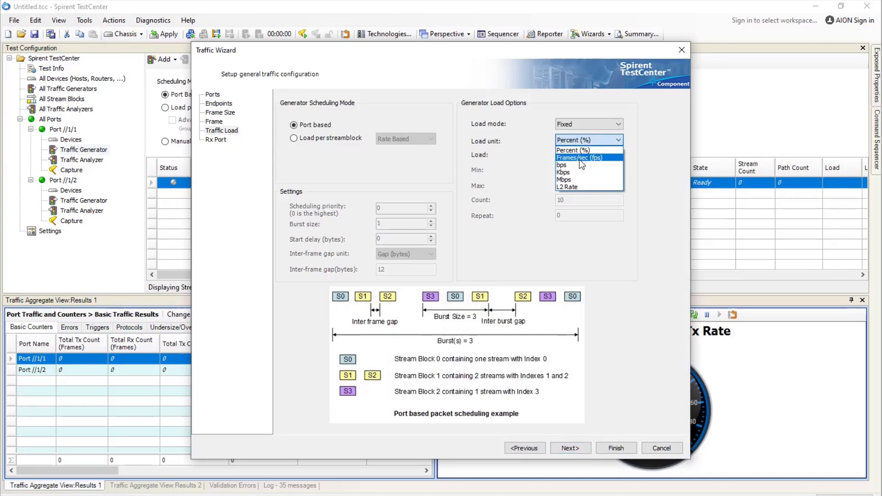
{"action": "left_click", "coordinate": [580, 159]}
{"action": "left_click", "coordinate": [579, 155]}
{"action": "type", "text": "00"}
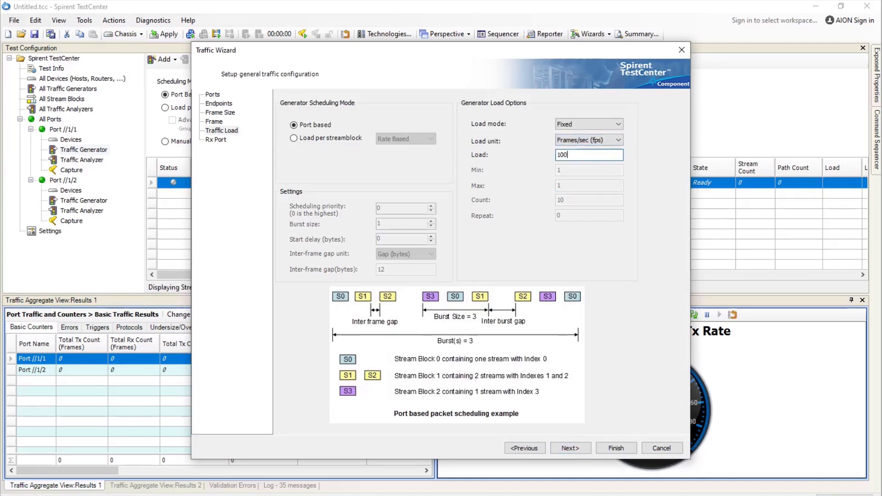
- Finish the Traffic Wizard without assigning expected receive ports and apply the new stream blocks
{"action": "left_click", "coordinate": [572, 448]}
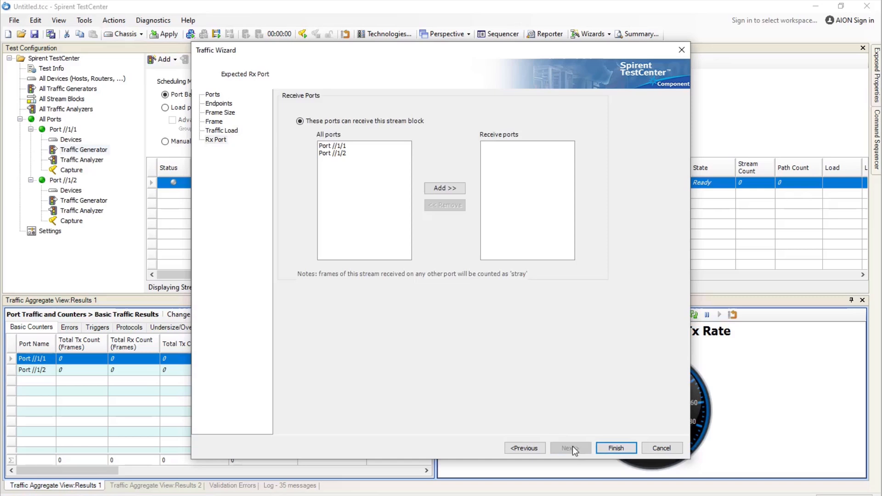
{"action": "left_click", "coordinate": [616, 448]}
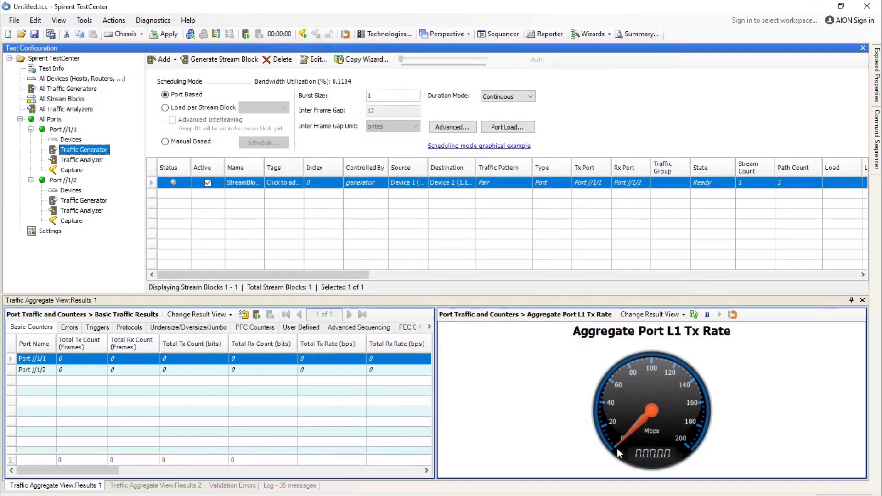
{"action": "left_click", "coordinate": [162, 34]}
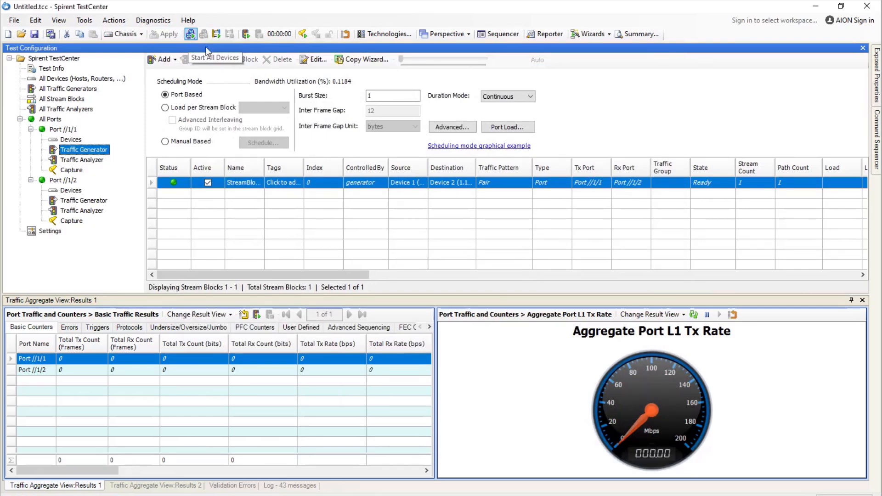
- Start traffic on all ports and stop it after about six seconds
{"action": "left_click", "coordinate": [246, 35]}
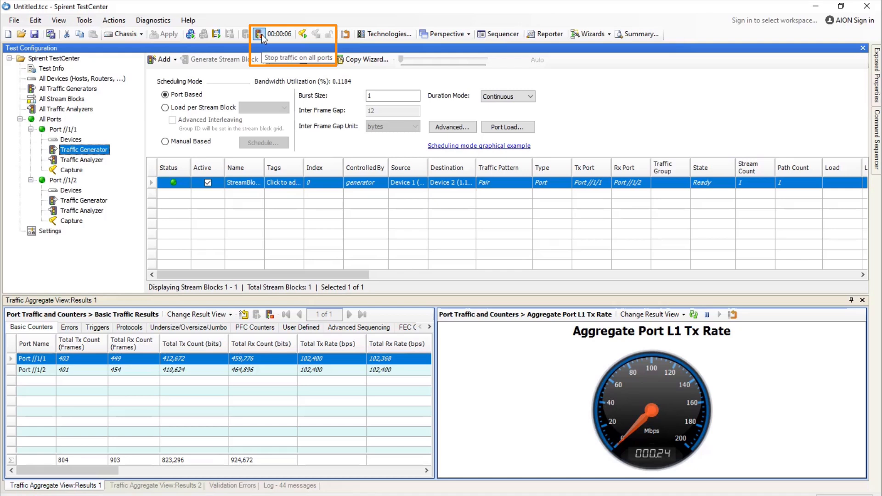
{"action": "left_click", "coordinate": [260, 34]}
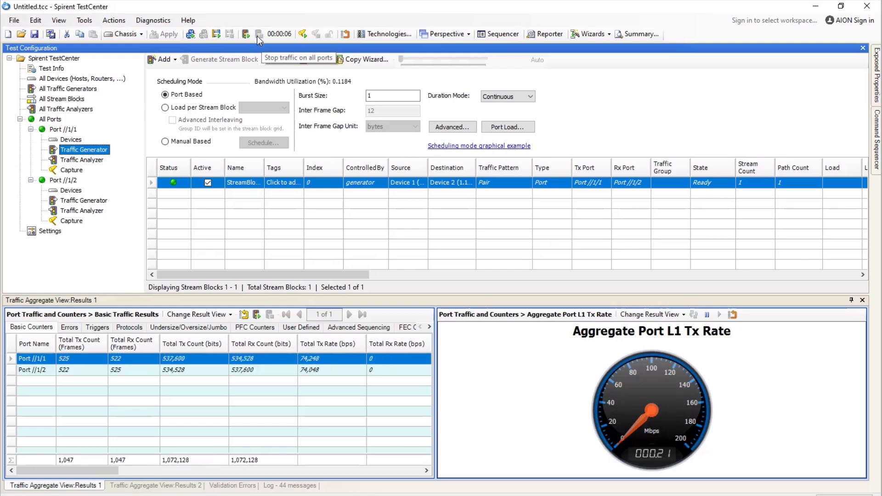
- Save the test configuration to the Desktop as a TestCenter Configuration file named tester_file
{"action": "left_click", "coordinate": [14, 21]}
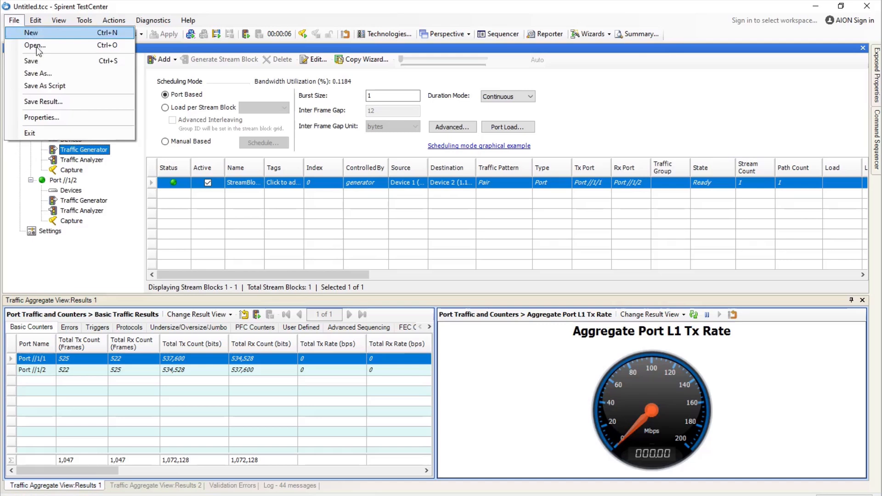
{"action": "left_click", "coordinate": [42, 76]}
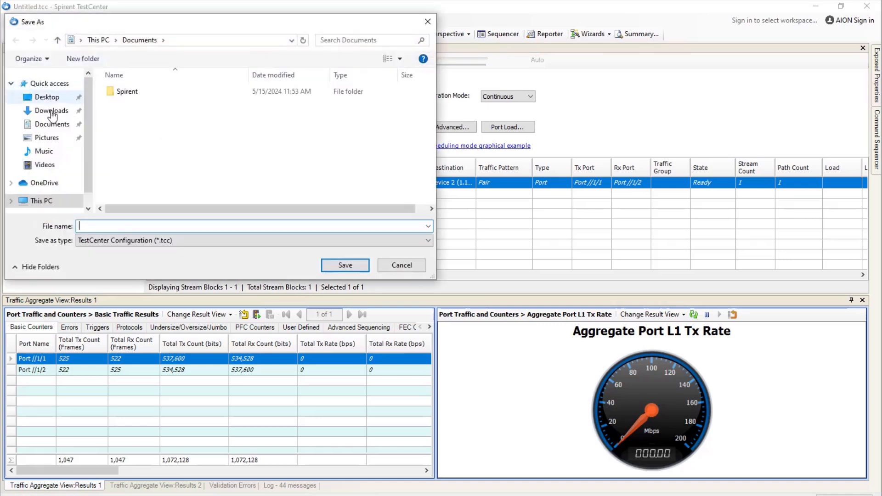
{"action": "left_click", "coordinate": [46, 97]}
{"action": "left_click", "coordinate": [124, 227]}
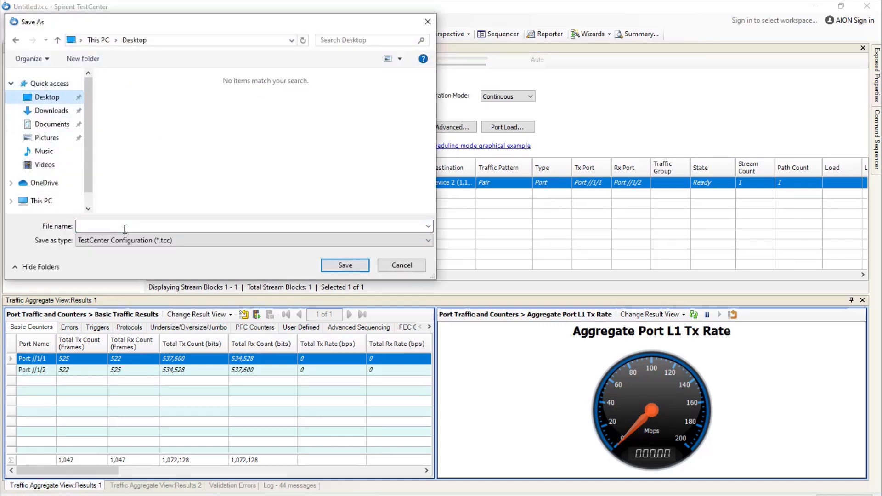
{"action": "type", "text": "tester_file"}
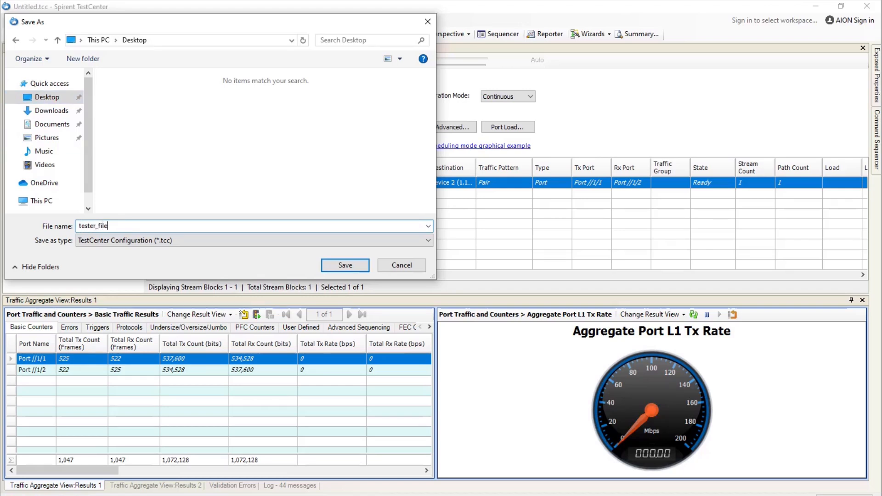
{"action": "key", "text": "Return"}
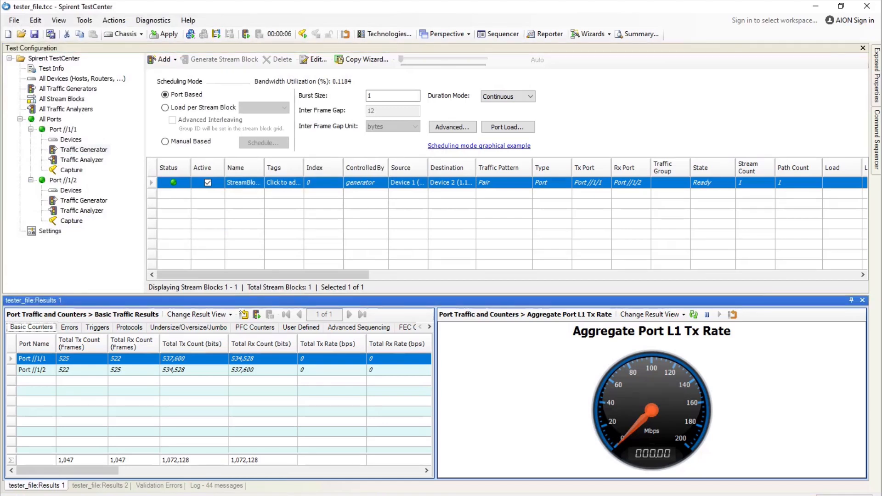
- Exit the test application without saving further changes to the configuration
{"action": "left_click", "coordinate": [14, 20]}
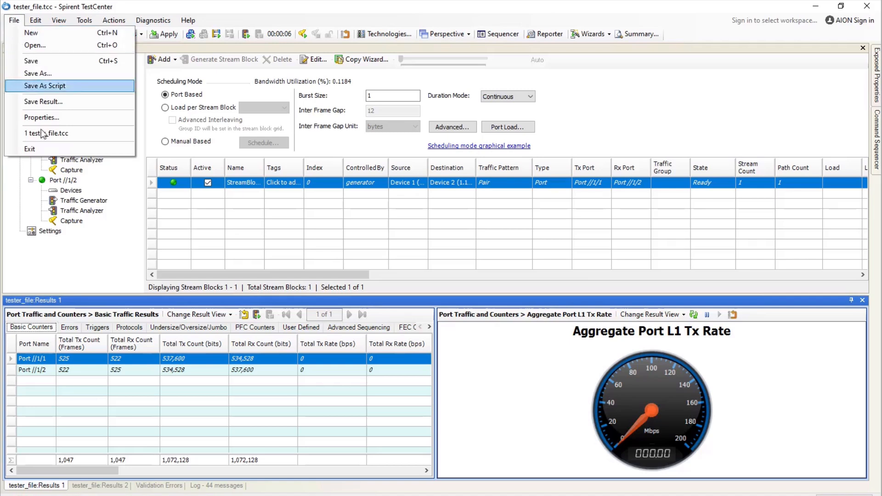
{"action": "left_click", "coordinate": [43, 148]}
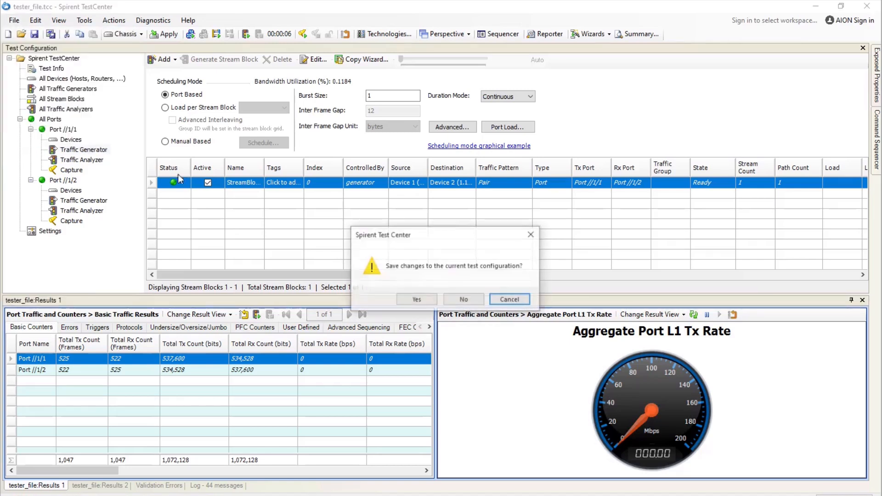
{"action": "left_click", "coordinate": [451, 301]}
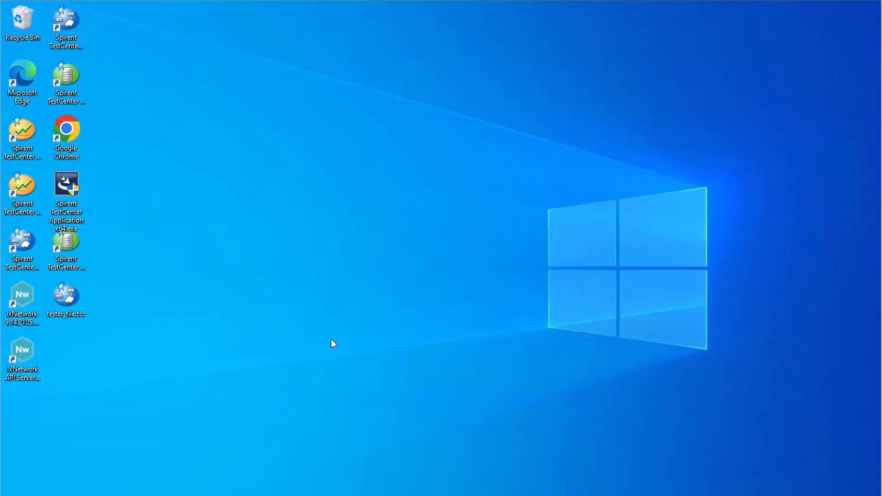
- Open File Explorer and browse to C:\Program Files\Spirent Communications\Spirent TestCenter 5.44\Spirent TestCenter Application
{"action": "key", "text": "super+e"}
{"action": "left_click", "coordinate": [163, 274]}
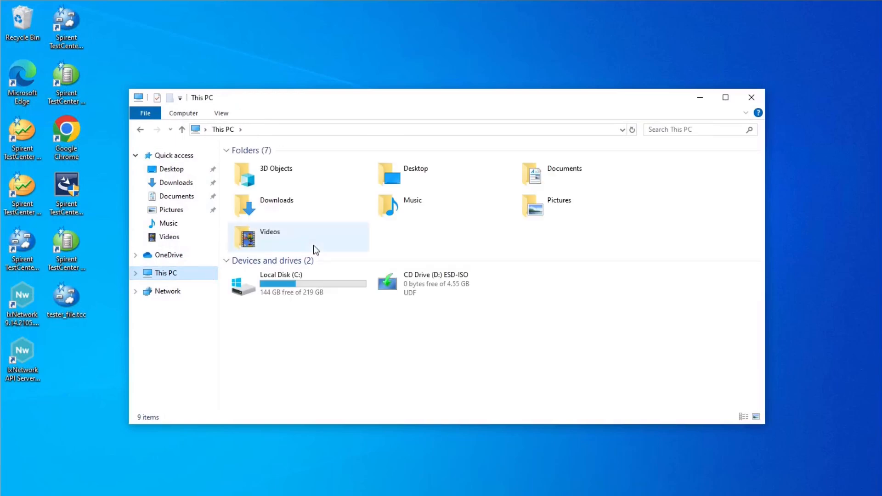
{"action": "double_click", "coordinate": [291, 287]}
{"action": "double_click", "coordinate": [266, 237]}
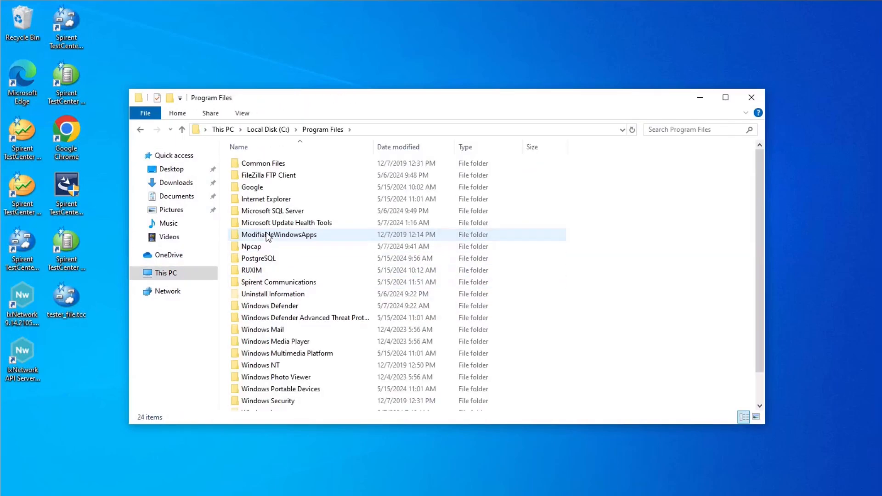
{"action": "double_click", "coordinate": [267, 287]}
{"action": "double_click", "coordinate": [267, 175]}
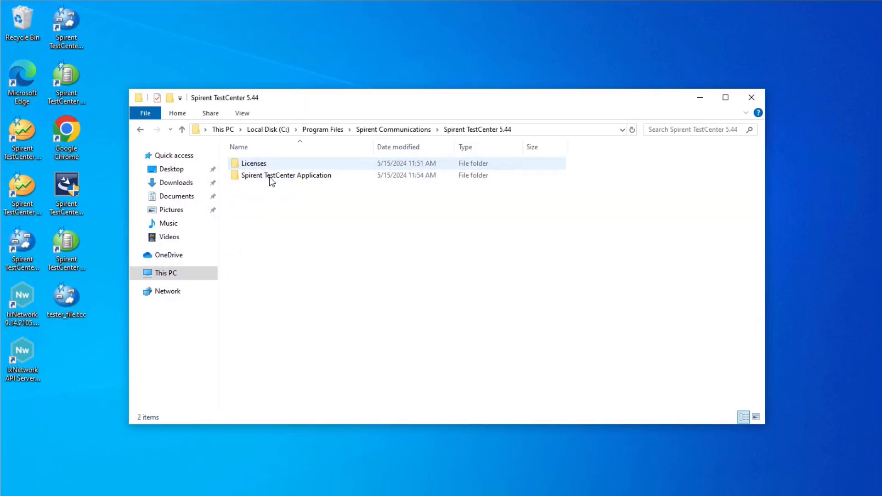
{"action": "double_click", "coordinate": [267, 175]}
- Create a desktop shortcut for stcweb.exe in the application folder and launch the program from it
{"action": "scroll", "coordinate": [270, 343], "scroll_direction": "down", "scroll_amount": 4}
{"action": "left_click", "coordinate": [263, 367]}
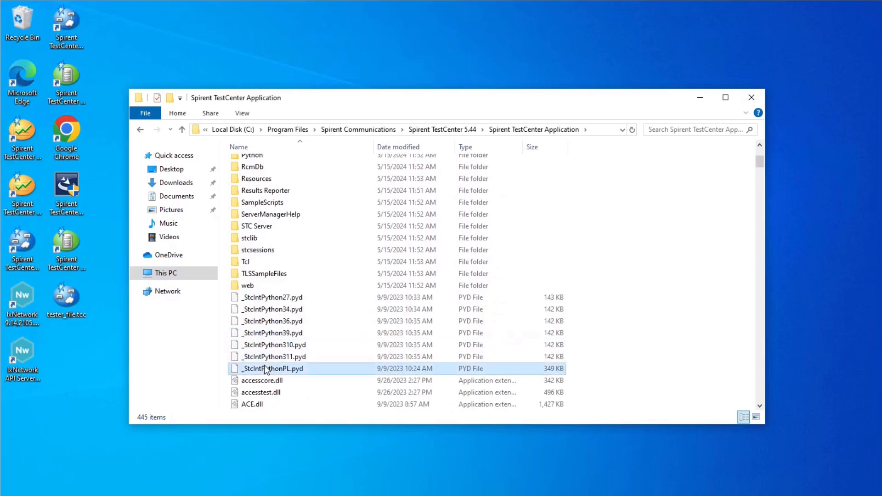
{"action": "type", "text": "stcw"}
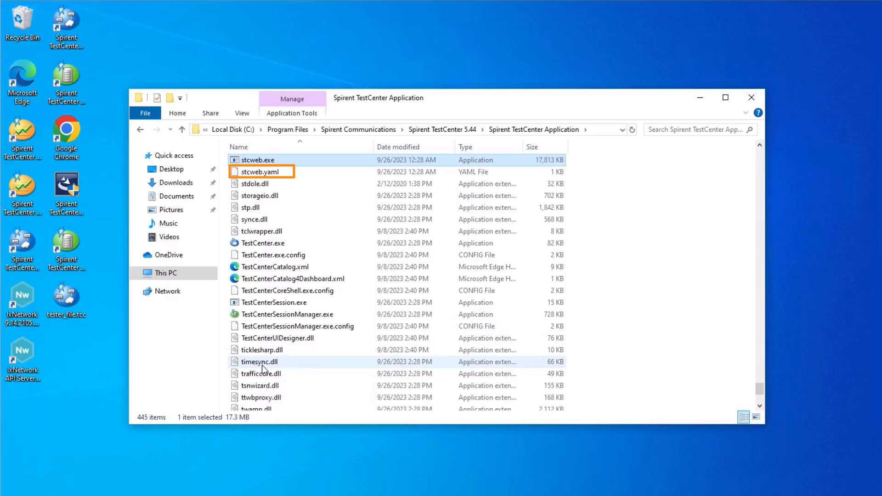
{"action": "right_click", "coordinate": [253, 163]}
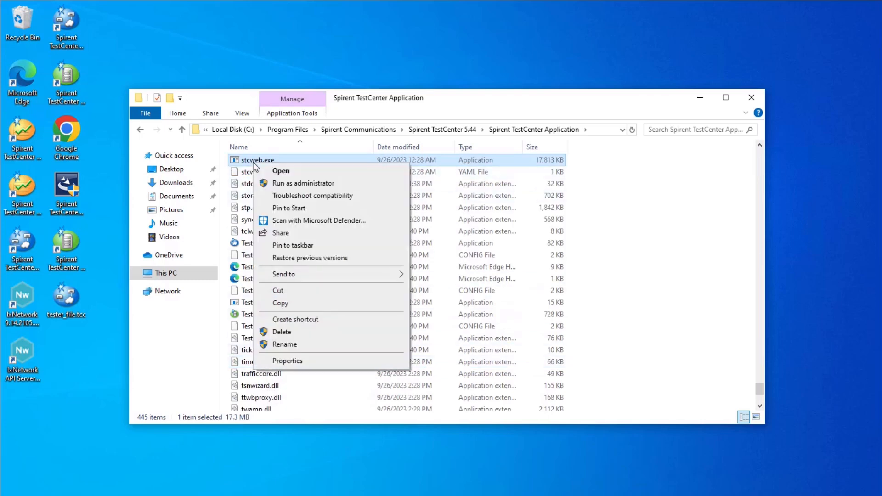
{"action": "left_click", "coordinate": [295, 320]}
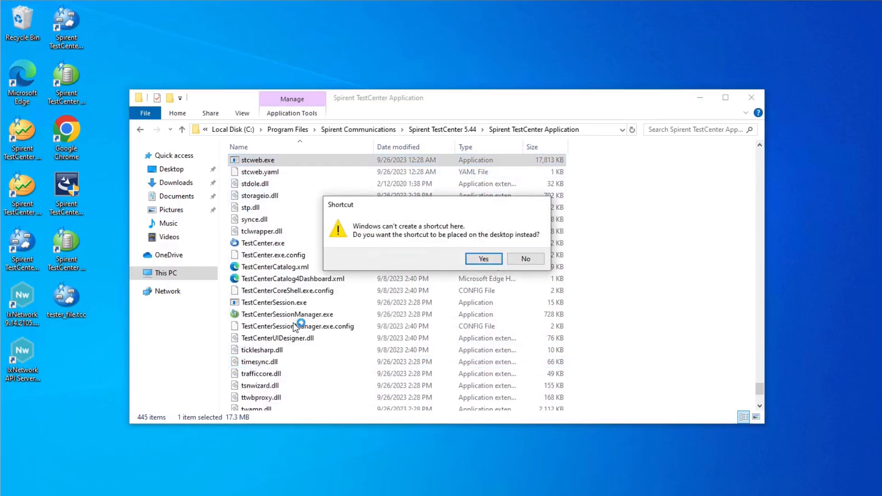
{"action": "left_click", "coordinate": [482, 258]}
{"action": "double_click", "coordinate": [15, 415]}
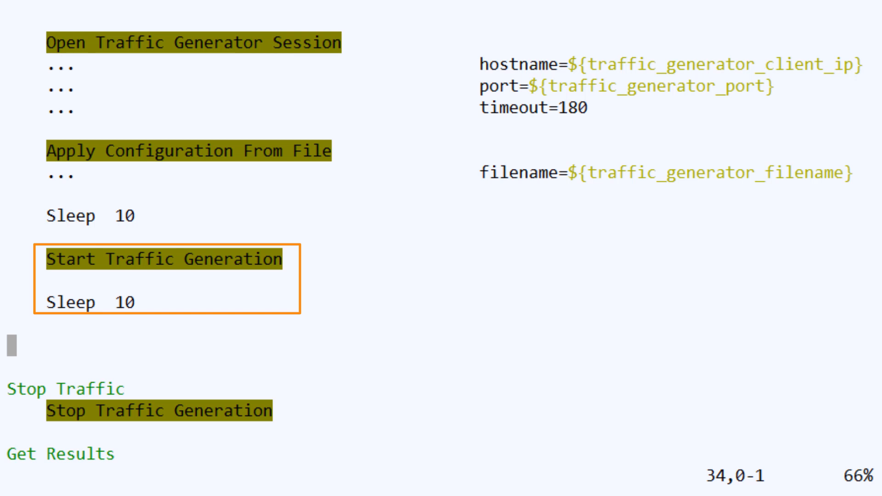
- Go to the end of the Robot Framework test script and run robot tester.robot in the terminal
{"action": "key", "text": "G"}
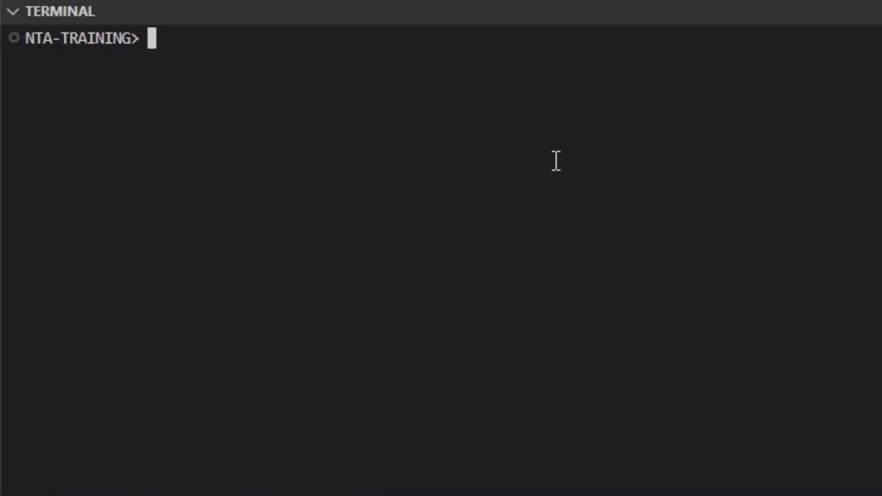
{"action": "type", "text": "robot tester.robot"}
{"action": "key", "text": "Return"}
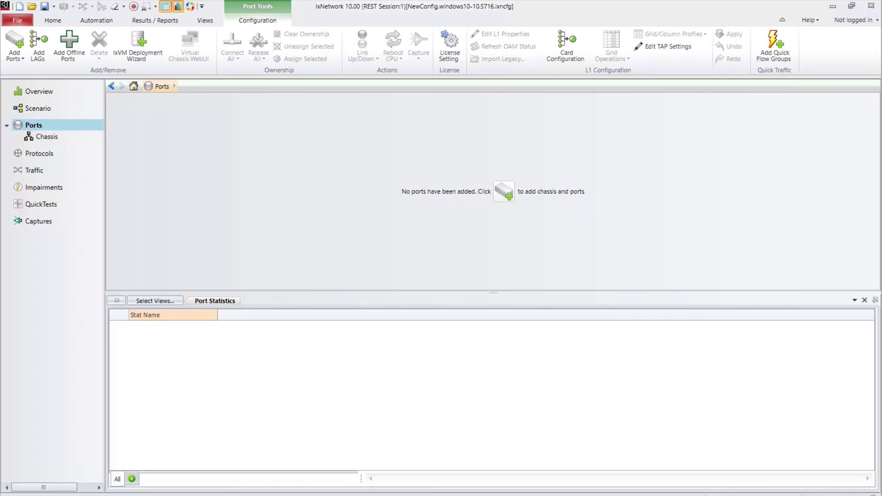
- In IxNetwork, add Port 01 and Port 02 of Card 01 on the chassis to the configuration
{"action": "left_click", "coordinate": [15, 41]}
{"action": "left_click", "coordinate": [136, 146]}
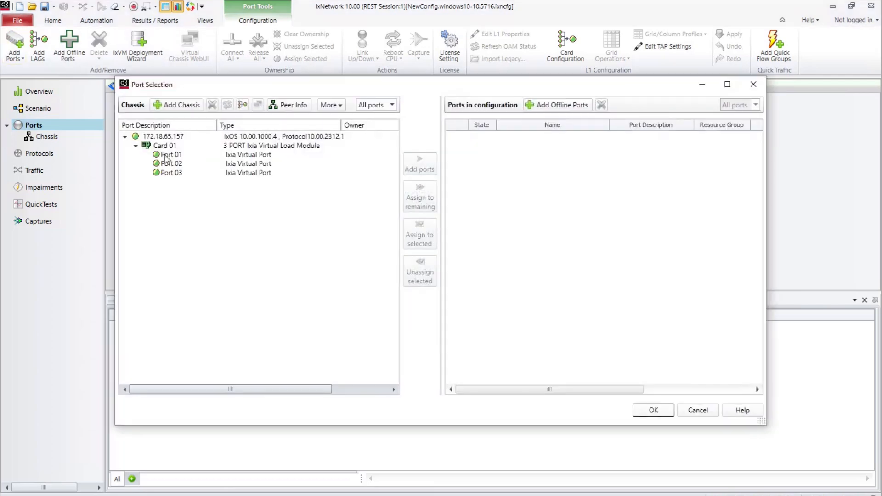
{"action": "left_click", "coordinate": [166, 156]}
{"action": "left_click", "coordinate": [419, 168]}
{"action": "left_click", "coordinate": [342, 165]}
{"action": "left_click", "coordinate": [408, 170]}
{"action": "left_click", "coordinate": [645, 410]}
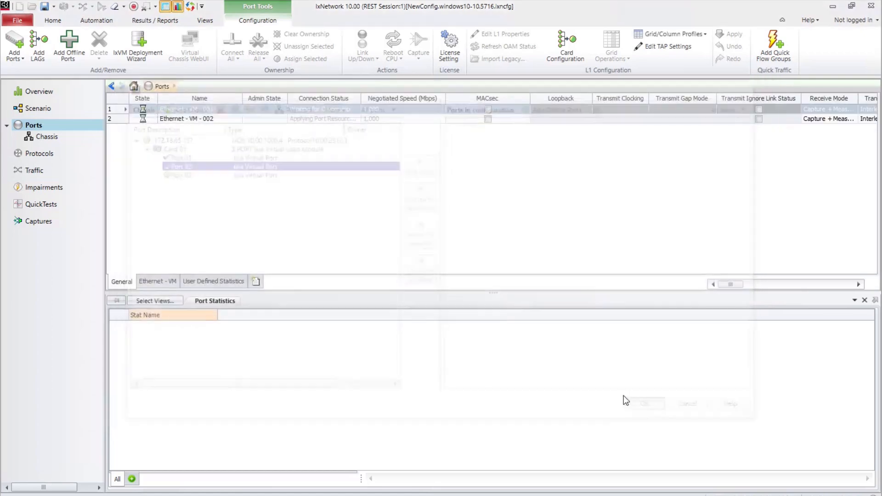
- Create a new topology in the scenario using port Ethernet - VM - 001 and the IPv4 protocol
{"action": "left_click", "coordinate": [41, 109]}
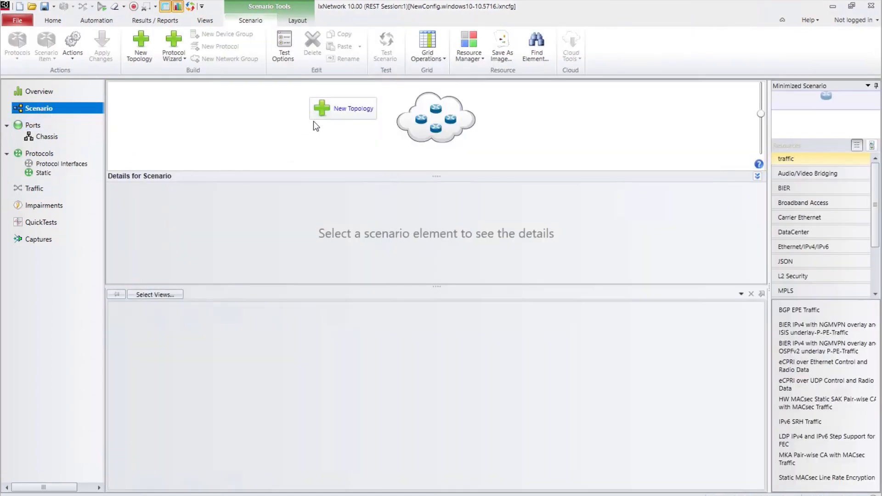
{"action": "left_click", "coordinate": [327, 115]}
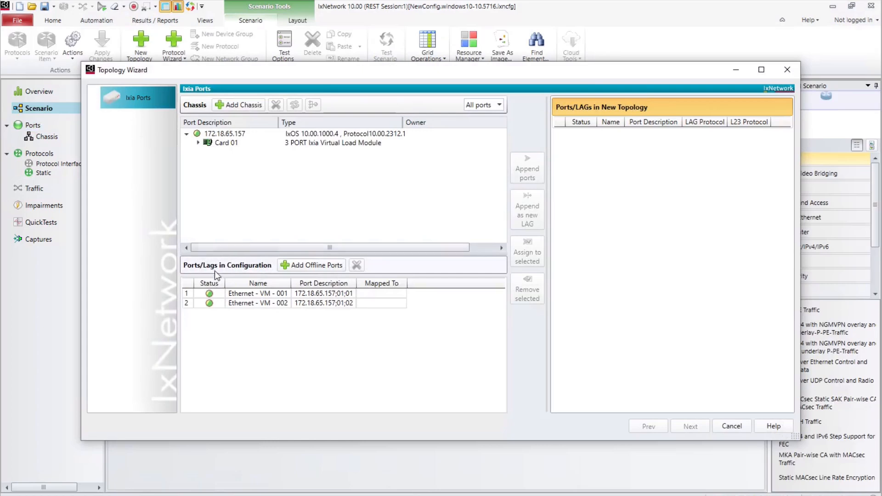
{"action": "left_click", "coordinate": [257, 293]}
{"action": "left_click", "coordinate": [519, 180]}
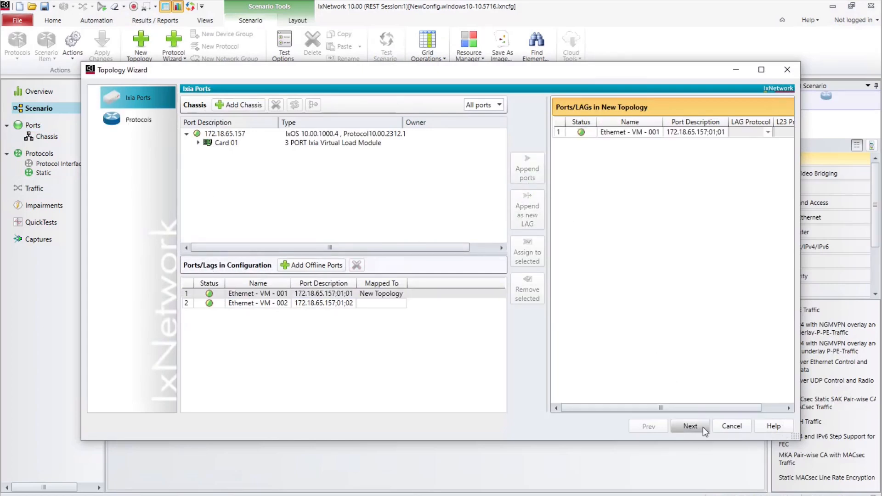
{"action": "left_click", "coordinate": [690, 427]}
{"action": "left_click", "coordinate": [434, 186]}
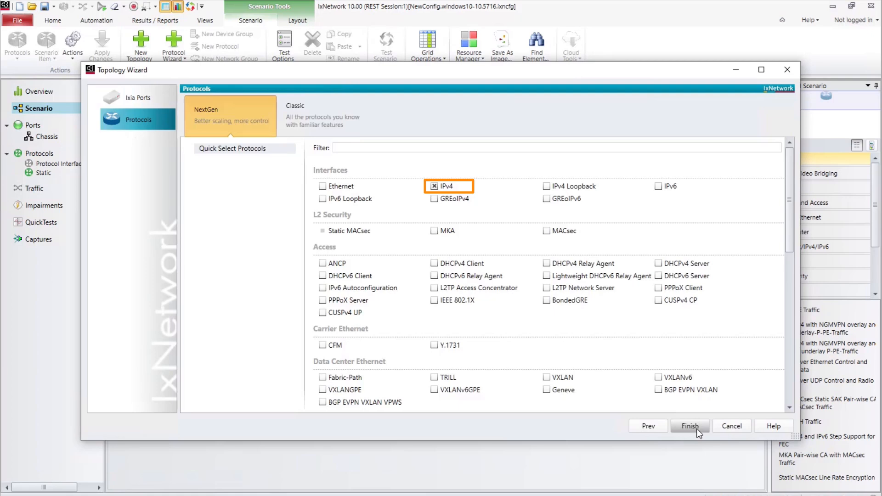
{"action": "left_click", "coordinate": [690, 426]}
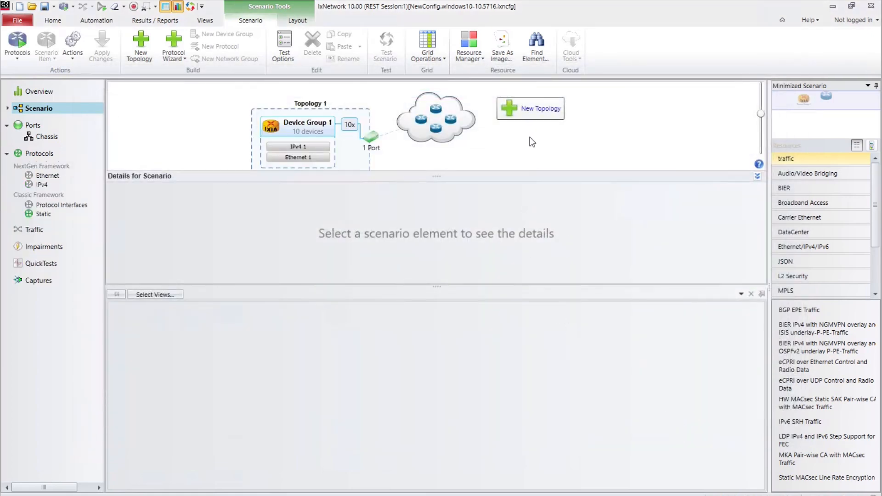
- Create a second topology using port Ethernet - VM - 002 and the IPv4 protocol
{"action": "left_click", "coordinate": [527, 109]}
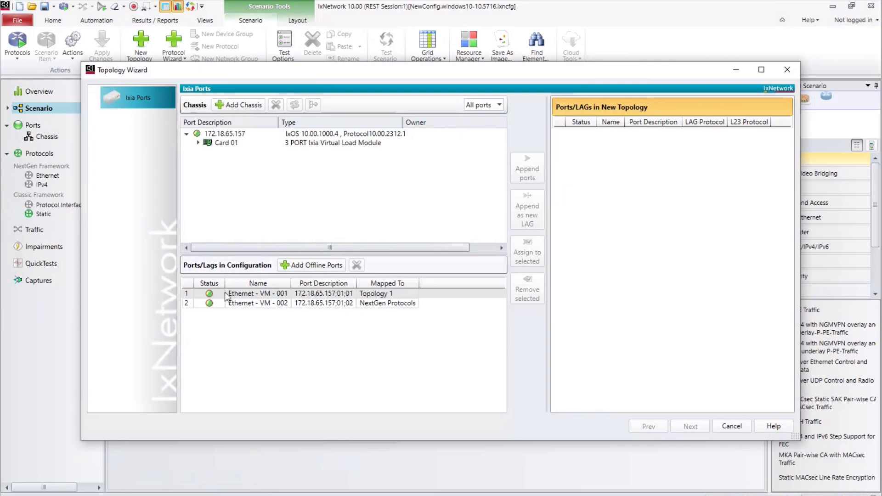
{"action": "left_click", "coordinate": [225, 303]}
{"action": "left_click", "coordinate": [528, 173]}
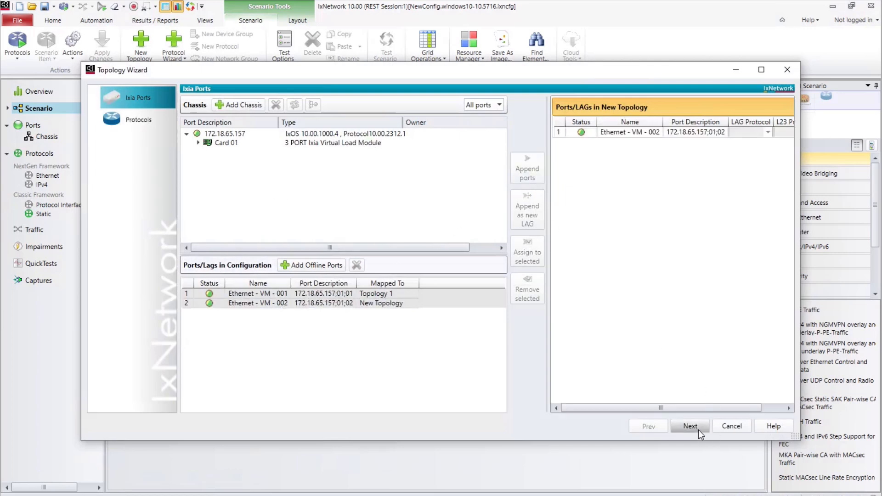
{"action": "left_click", "coordinate": [697, 428]}
{"action": "left_click", "coordinate": [443, 186]}
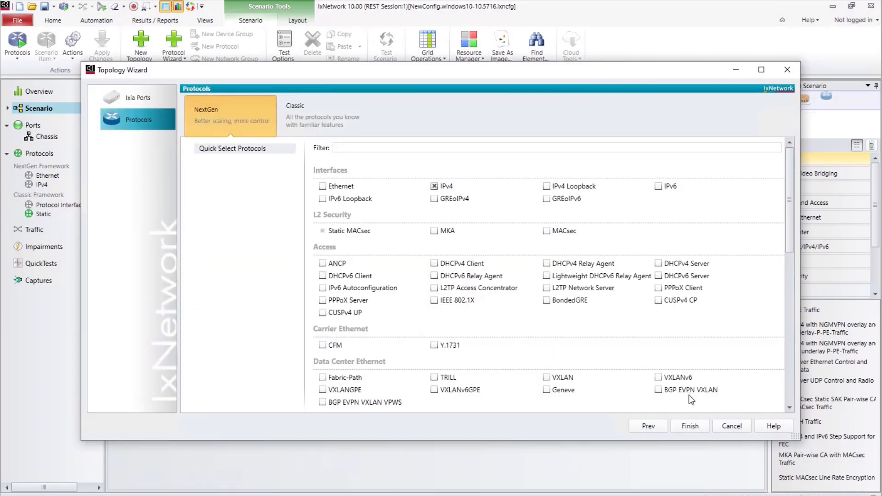
{"action": "left_click", "coordinate": [691, 427]}
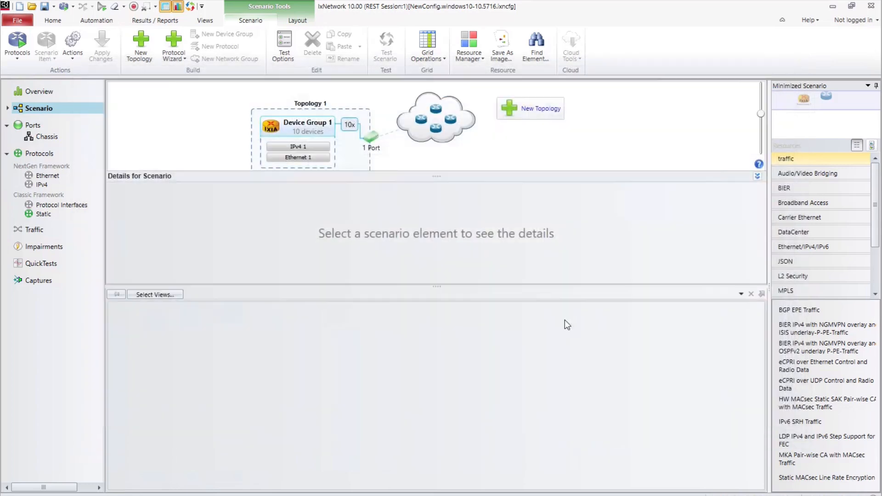
- Set the device multiplier of both Device Group 1 and Device Group 2 to 1
{"action": "left_click", "coordinate": [353, 128]}
{"action": "type", "text": "1"}
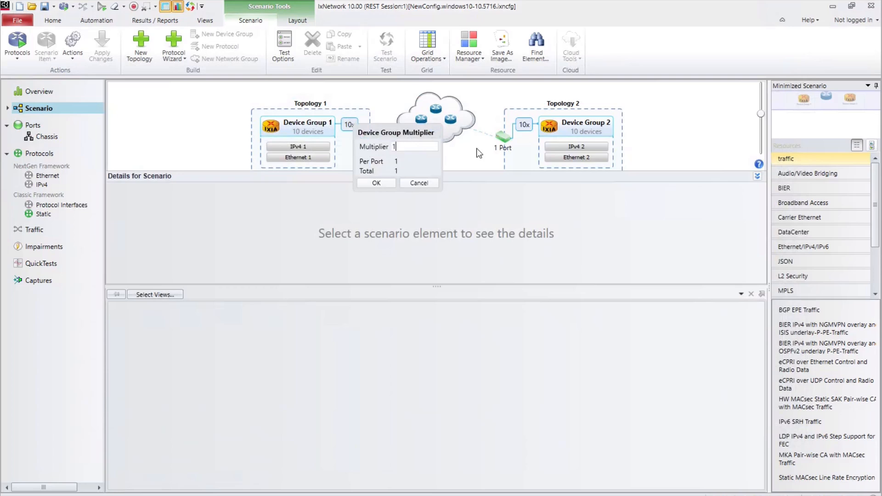
{"action": "left_click", "coordinate": [381, 180]}
{"action": "left_click", "coordinate": [524, 127]}
{"action": "type", "text": "1"}
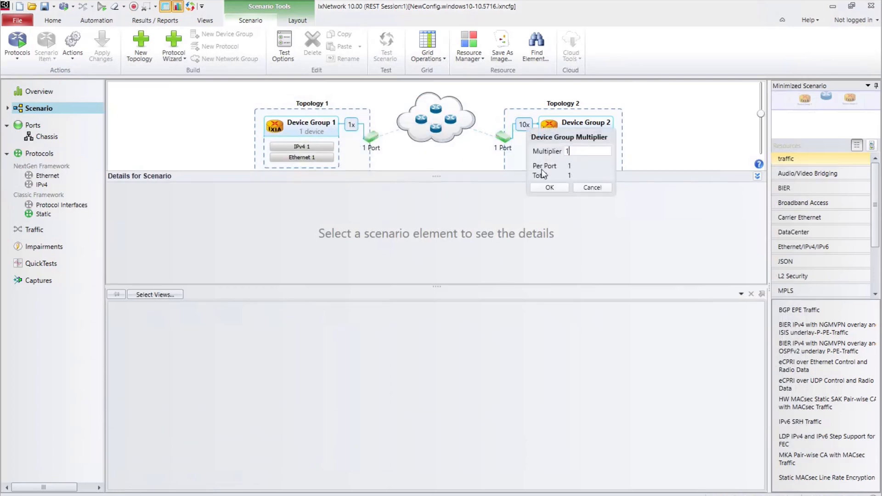
{"action": "left_click", "coordinate": [545, 189]}
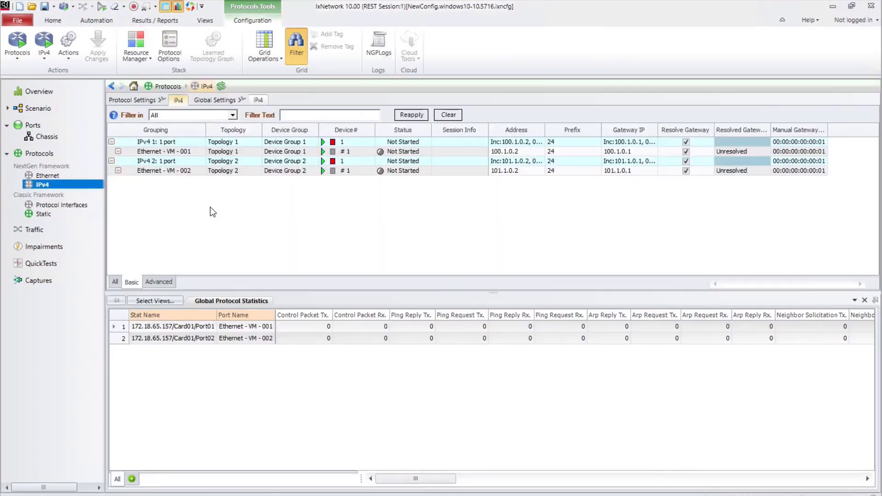
- Set the IPv4 address of Ethernet - VM - 001 to 1.1.1.1 and its gateway to 1.1.1.2
{"action": "left_click", "coordinate": [438, 152]}
{"action": "type", "text": "1.1.1.1"}
{"action": "key", "text": "Tab"}
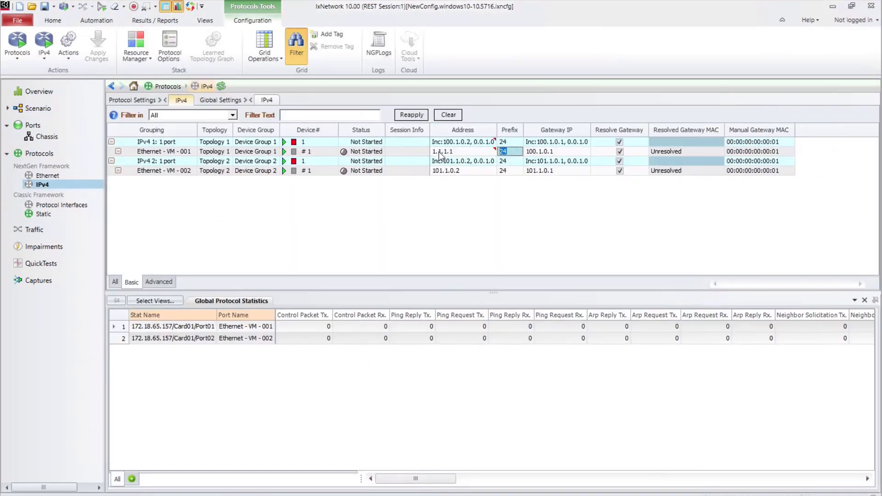
{"action": "key", "text": "Tab"}
{"action": "type", "text": "1.1.1.2"}
{"action": "key", "text": "Return"}
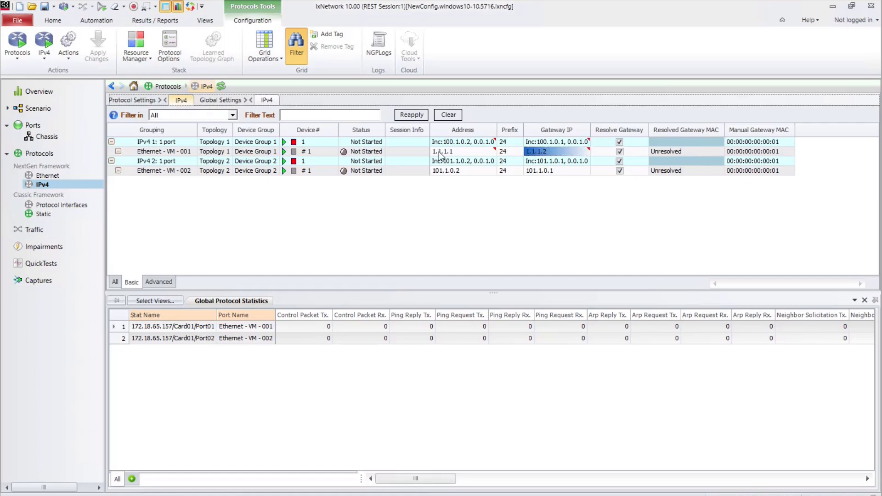
- Set the IPv4 address of Ethernet - VM - 002 to 1.1.1.2 and its gateway to 1.1.1.1
{"action": "left_click", "coordinate": [441, 172]}
{"action": "type", "text": "1.1.1.2"}
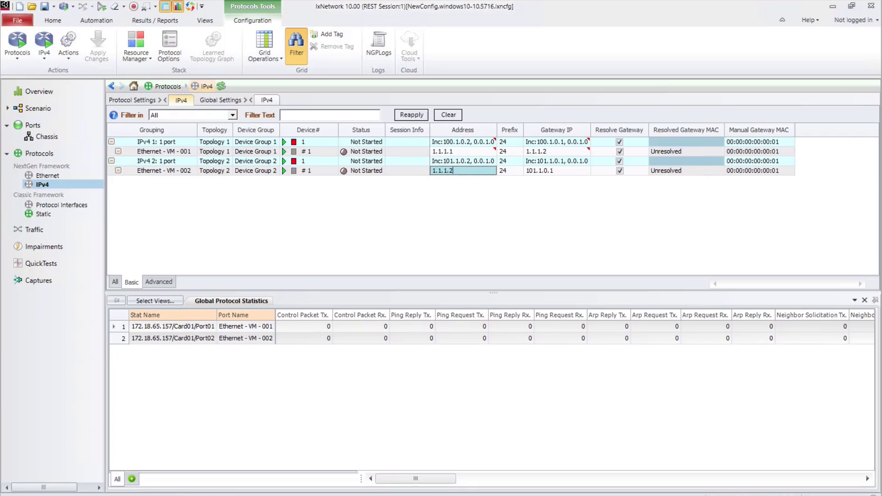
{"action": "key", "text": "Return"}
{"action": "key", "text": "Tab"}
{"action": "key", "text": "Tab"}
{"action": "type", "text": "1.1.1"}
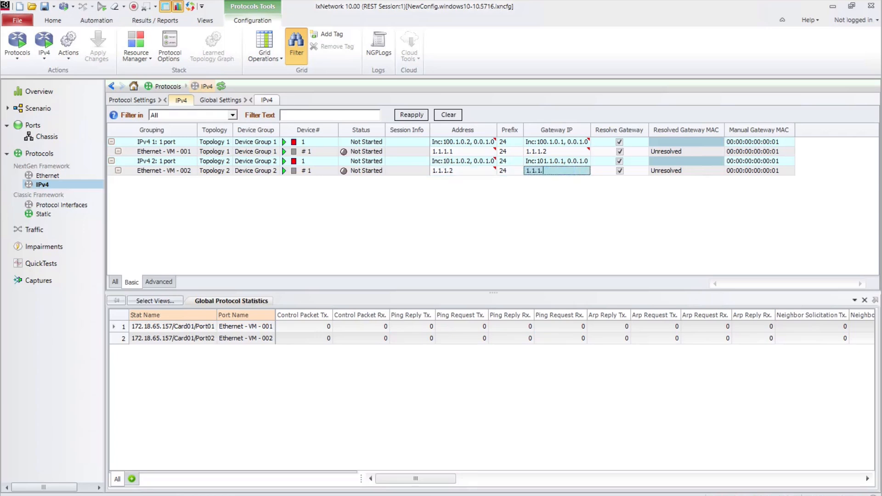
{"action": "key", "text": "Return"}
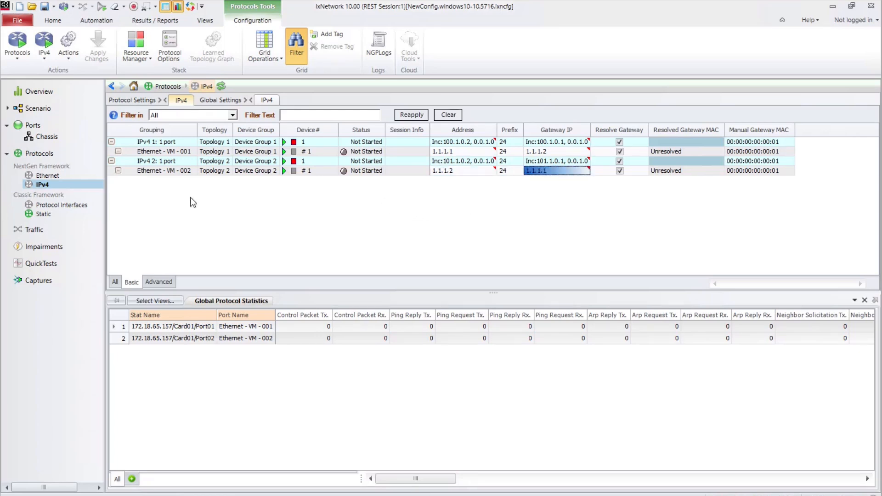
- Start an L2-3 traffic item of type IPv4 and add an endpoint set from Topology 1 to Topology 2
{"action": "left_click", "coordinate": [46, 230]}
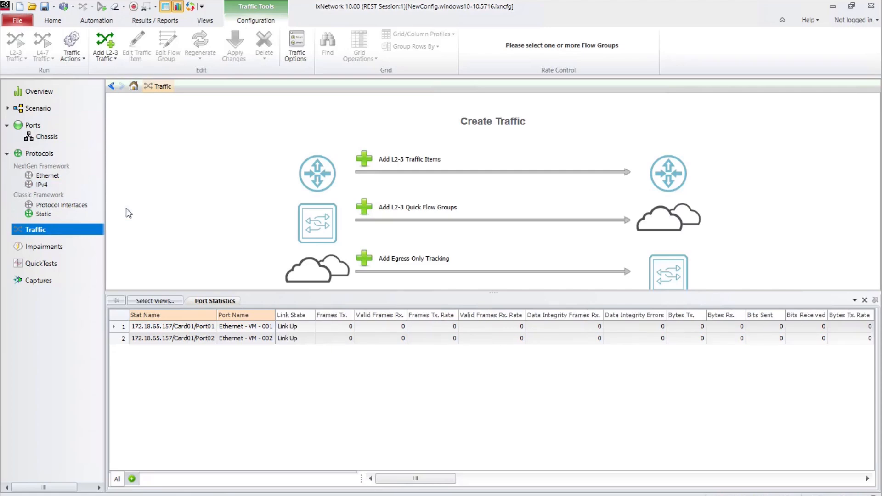
{"action": "left_click", "coordinate": [364, 158]}
{"action": "left_click", "coordinate": [375, 134]}
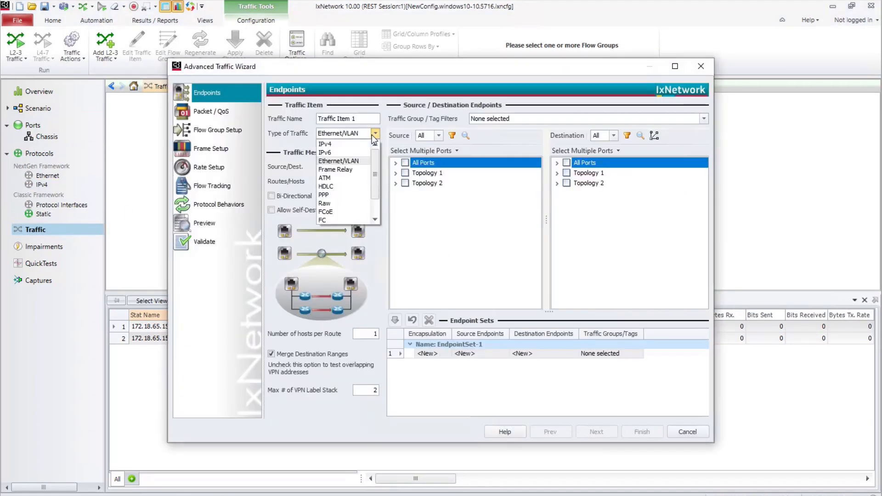
{"action": "left_click", "coordinate": [363, 143]}
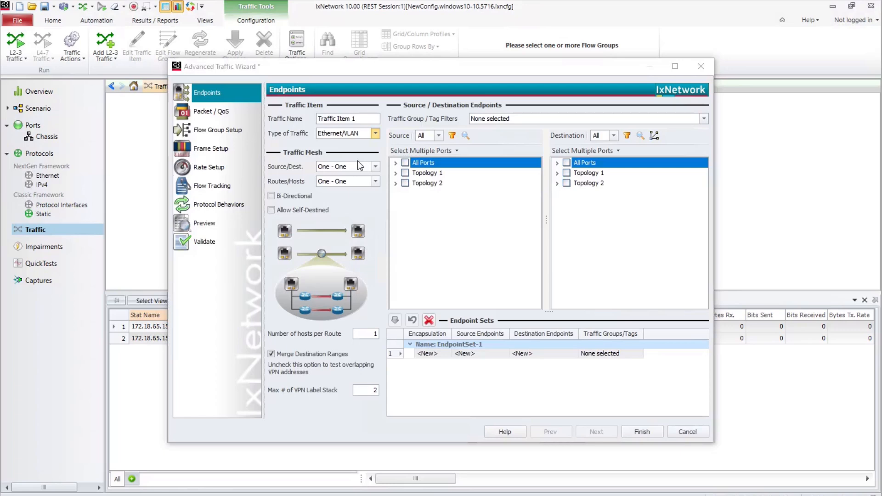
{"action": "left_click", "coordinate": [405, 173]}
{"action": "left_click", "coordinate": [567, 183]}
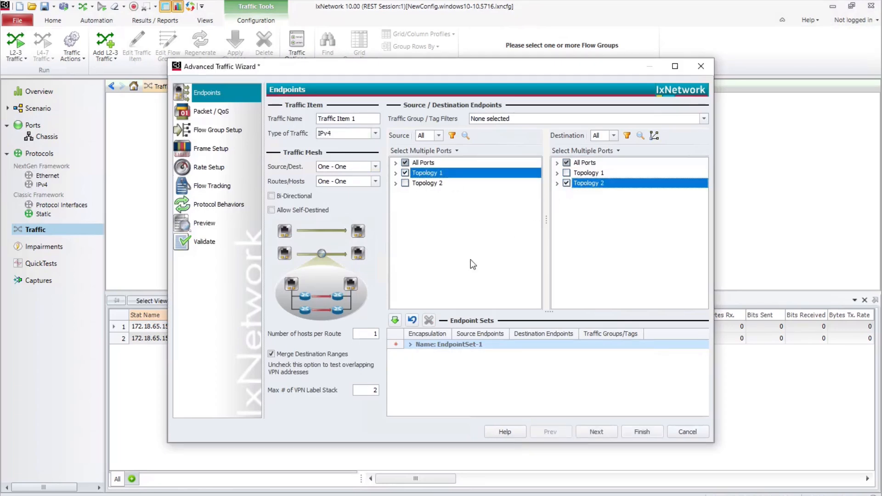
{"action": "left_click", "coordinate": [396, 320]}
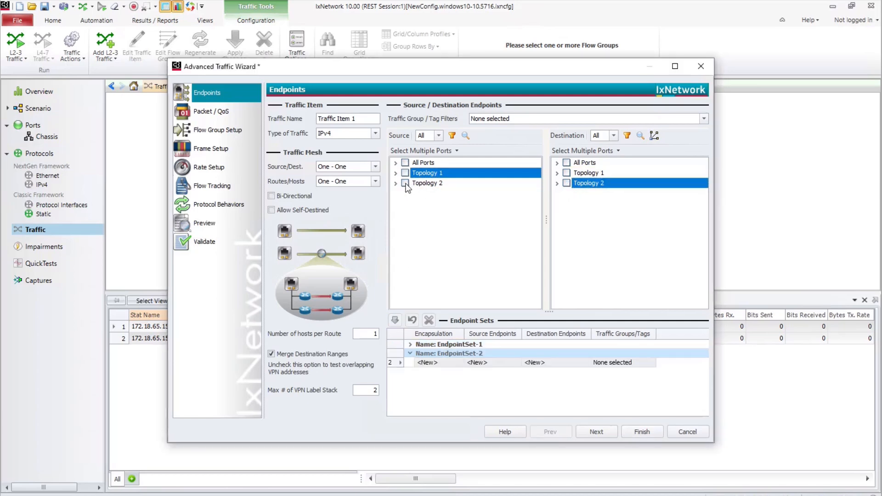
- Add a second endpoint set with Topology 2 as the source and Topology 1 as the destination
{"action": "left_click", "coordinate": [405, 183]}
{"action": "left_click", "coordinate": [566, 173]}
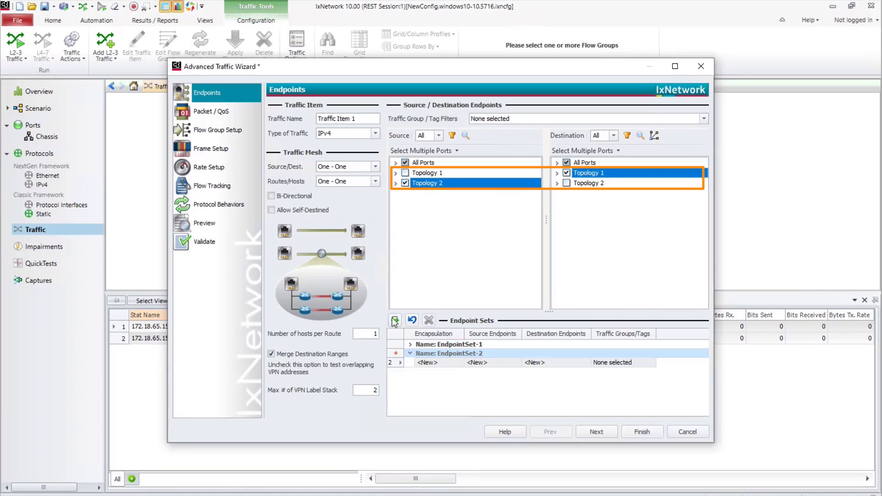
{"action": "left_click", "coordinate": [395, 320]}
- Create the flow groups based on IPv4 source address and IPv4 destination address for all encapsulations
{"action": "left_click", "coordinate": [593, 432]}
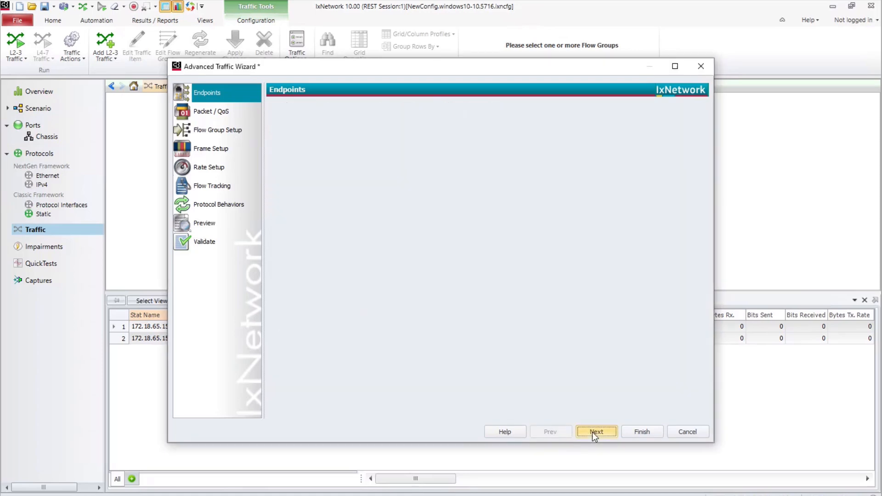
{"action": "left_click", "coordinate": [591, 431]}
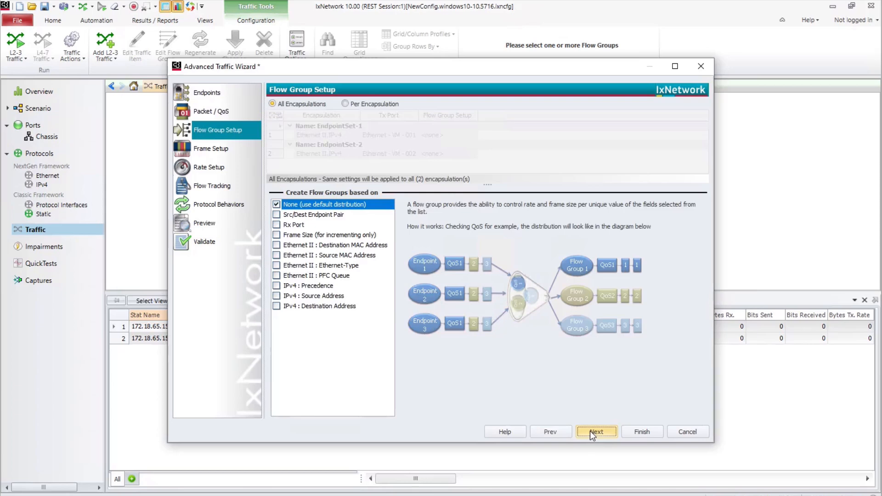
{"action": "left_click", "coordinate": [276, 295]}
{"action": "left_click", "coordinate": [276, 306]}
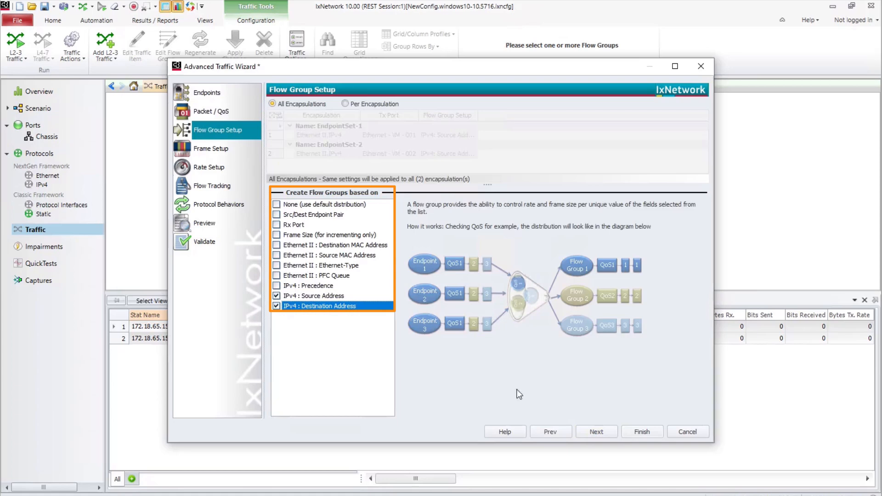
- Set a fixed frame size of 512 and a packet rate of 20 per second for all encapsulations
{"action": "left_click", "coordinate": [587, 429]}
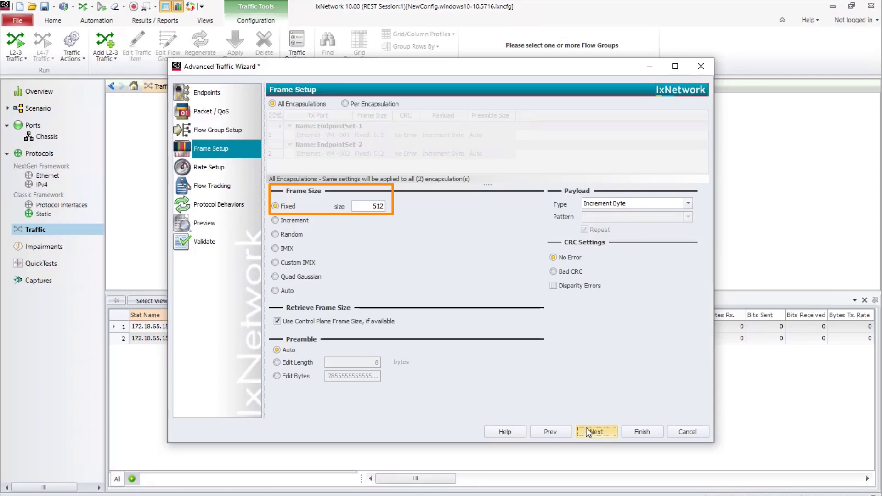
{"action": "left_click", "coordinate": [587, 431]}
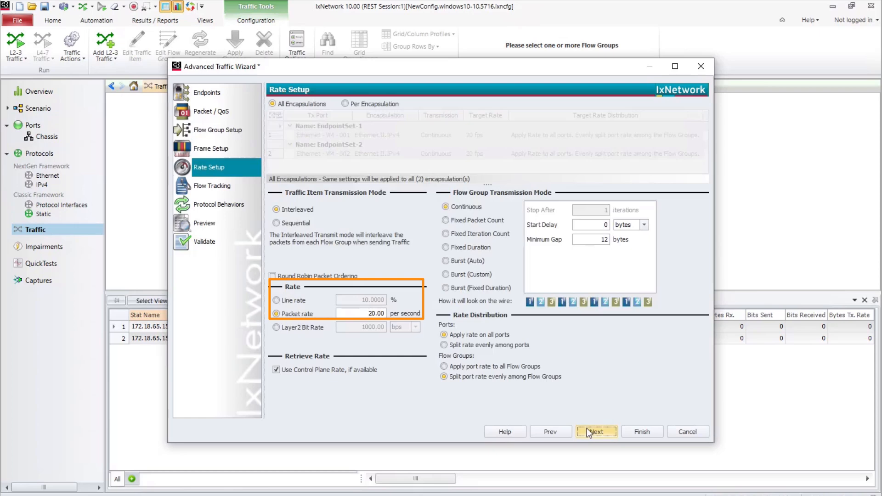
{"action": "left_click", "coordinate": [588, 432]}
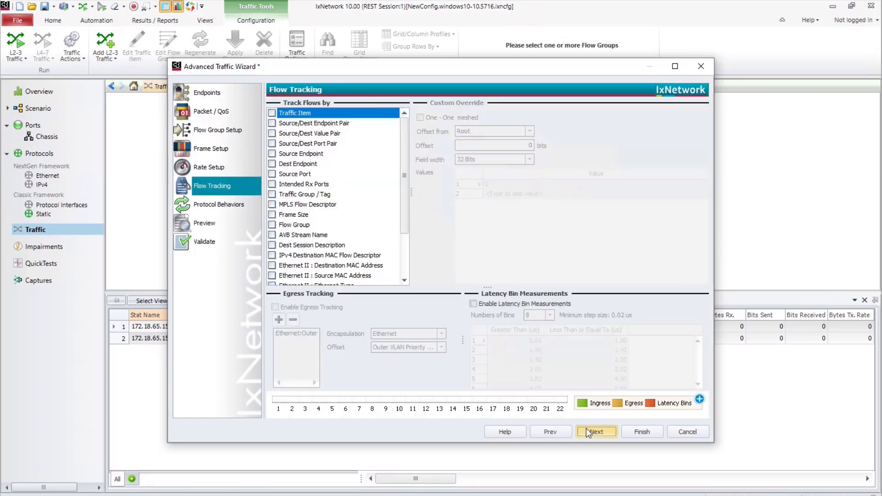
- Track flows by IPv4 source address and IPv4 destination address, and finish creating the traffic item
{"action": "scroll", "coordinate": [367, 275], "scroll_direction": "down", "scroll_amount": 2}
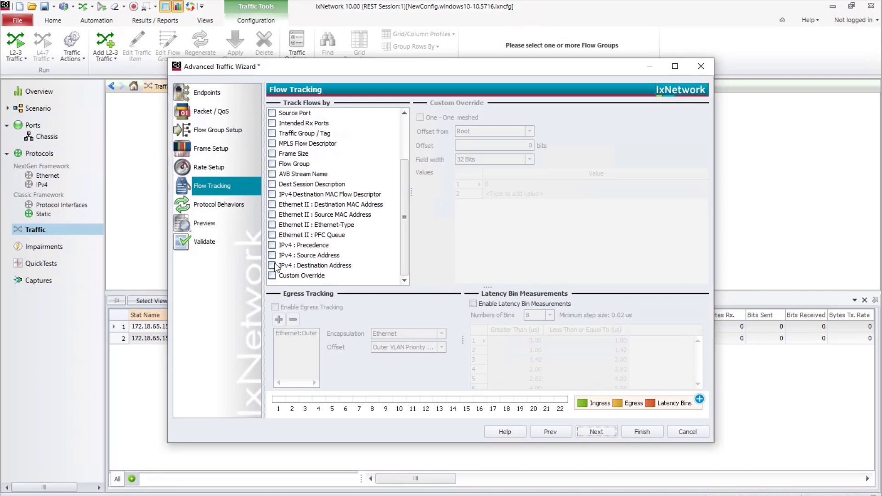
{"action": "left_click", "coordinate": [271, 254]}
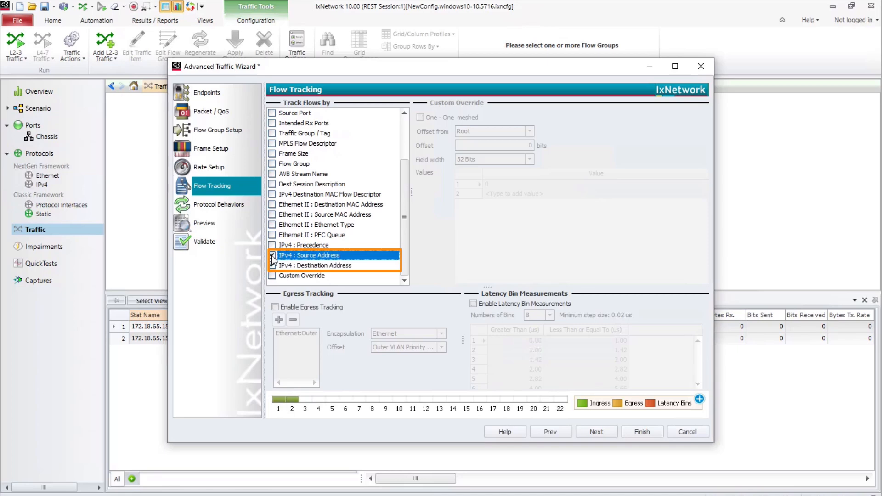
{"action": "left_click", "coordinate": [588, 431]}
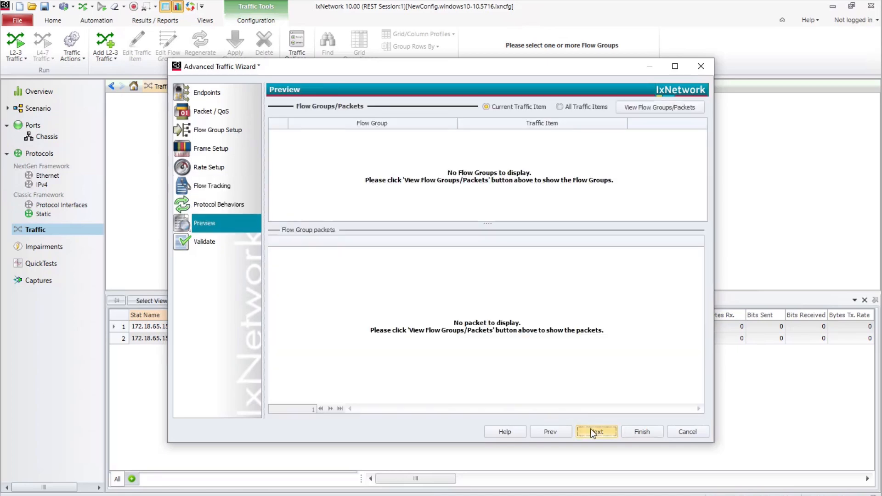
{"action": "left_click", "coordinate": [641, 430]}
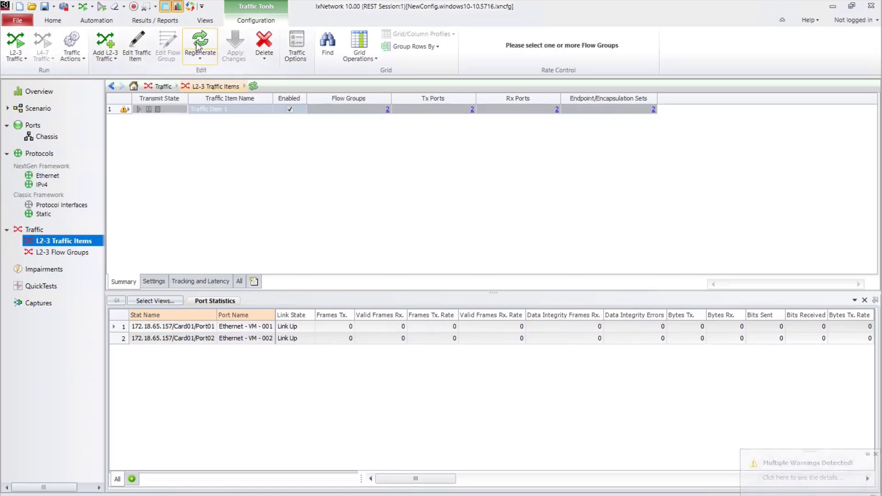
- Regenerate Traffic Item 1 and start the L2-3 traffic
{"action": "left_click", "coordinate": [198, 45]}
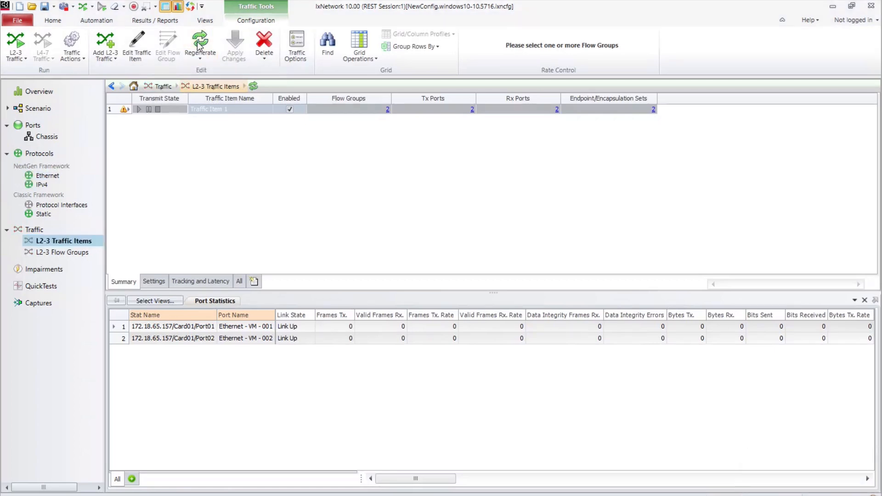
{"action": "left_click", "coordinate": [17, 43]}
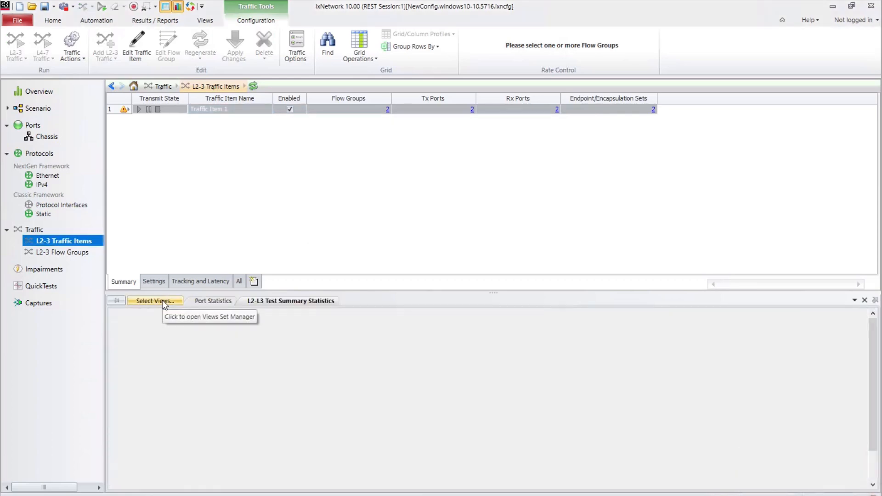
- Add the L2-L3 Flow Statistics view to the Traffic Statistics view set
{"action": "left_click", "coordinate": [159, 300]}
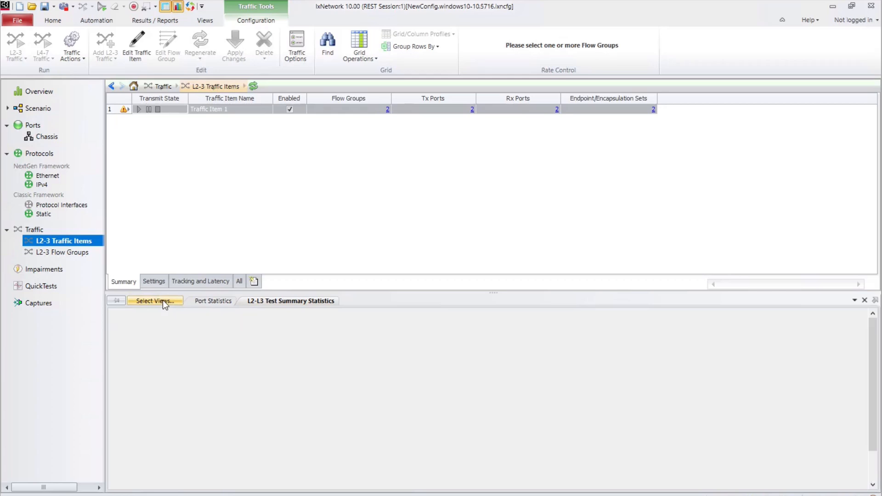
{"action": "scroll", "coordinate": [307, 303], "scroll_direction": "down", "scroll_amount": 2}
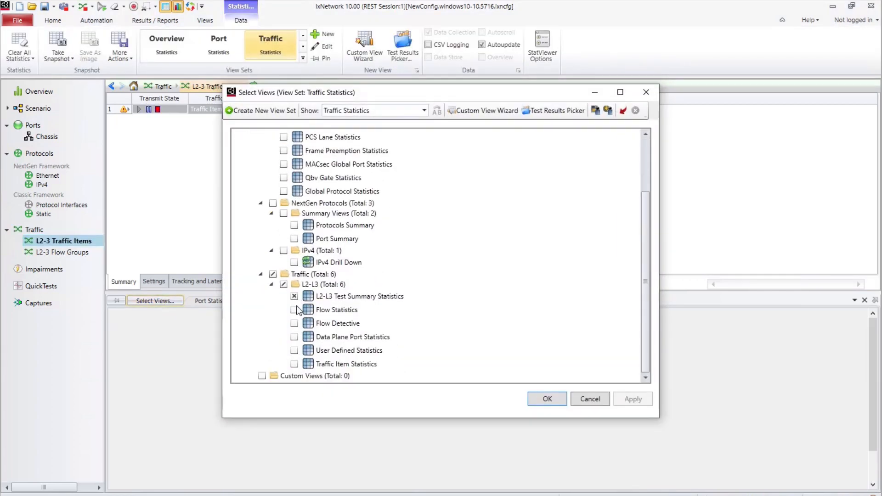
{"action": "left_click", "coordinate": [294, 310]}
{"action": "left_click", "coordinate": [628, 400]}
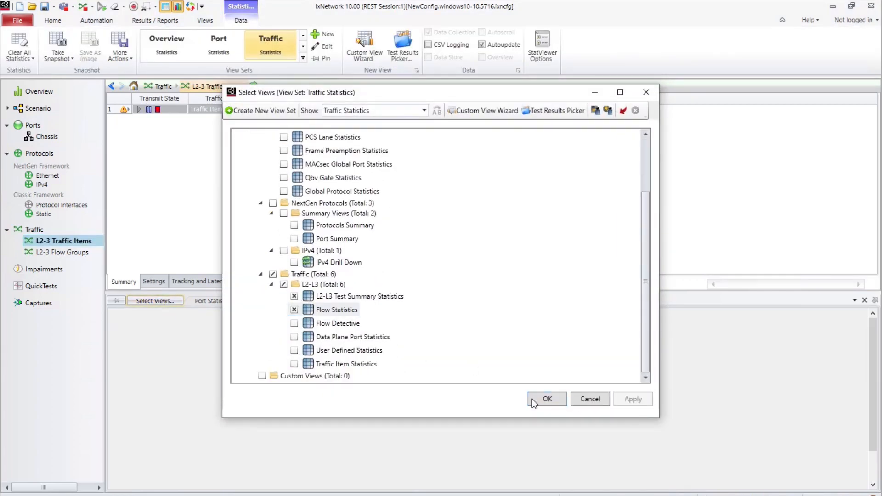
{"action": "left_click", "coordinate": [536, 399]}
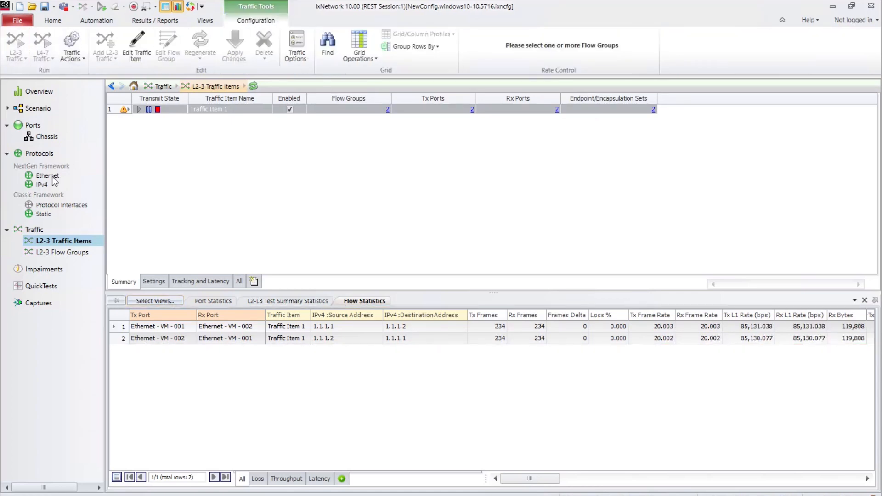
- Go to the Ethernet protocol settings and stop all running protocols
{"action": "left_click", "coordinate": [50, 176]}
{"action": "left_click", "coordinate": [17, 40]}
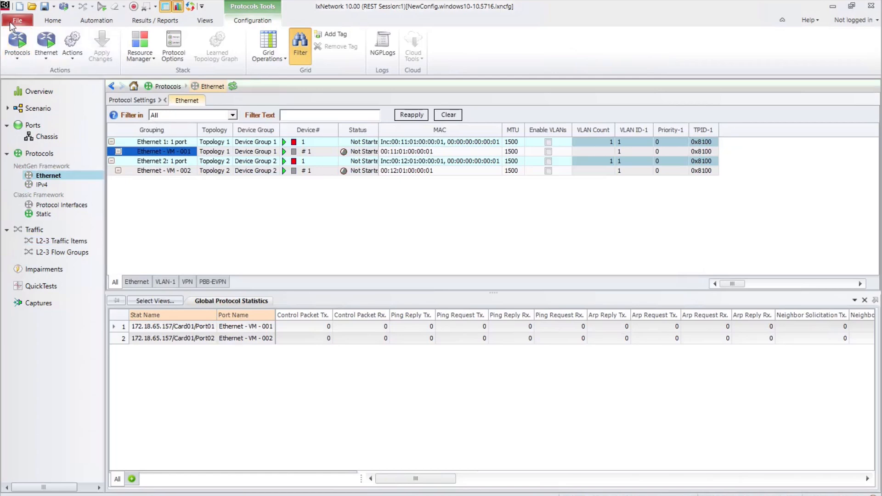
- Save the configuration to the Desktop under the file name tester_file_ixia
{"action": "left_click", "coordinate": [17, 20]}
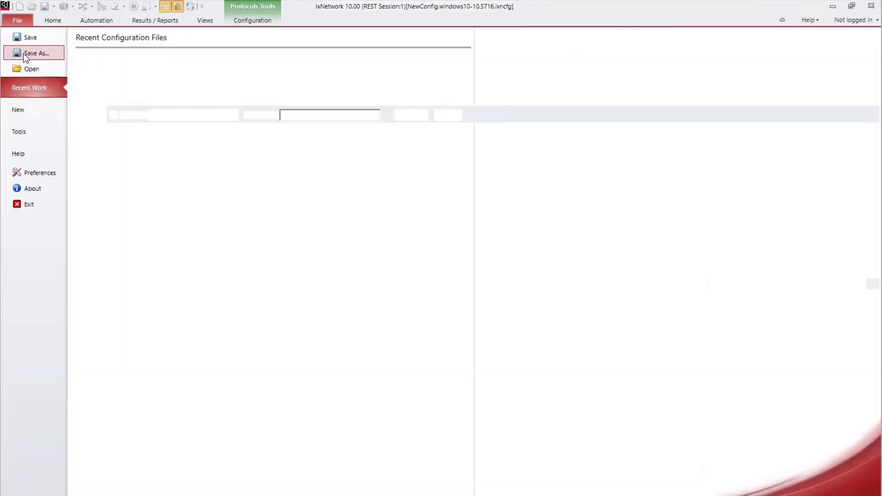
{"action": "left_click", "coordinate": [24, 54]}
{"action": "left_click", "coordinate": [40, 86]}
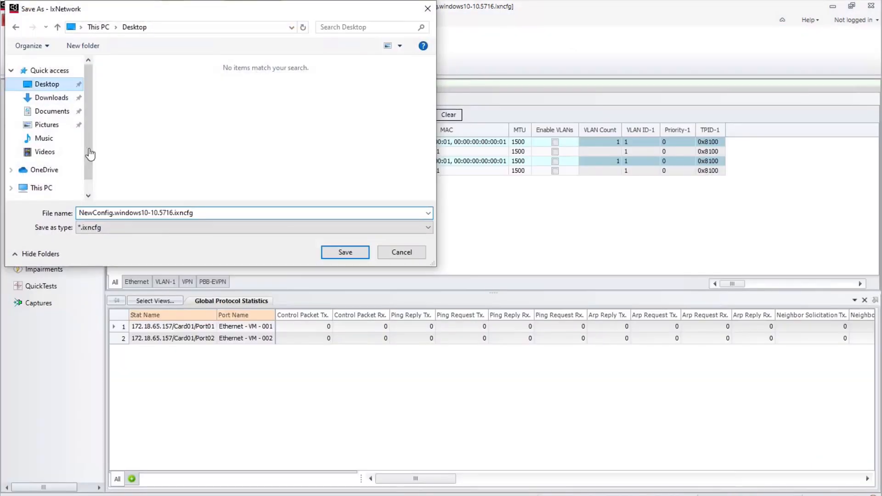
{"action": "left_click", "coordinate": [208, 214]}
{"action": "type", "text": "tester"}
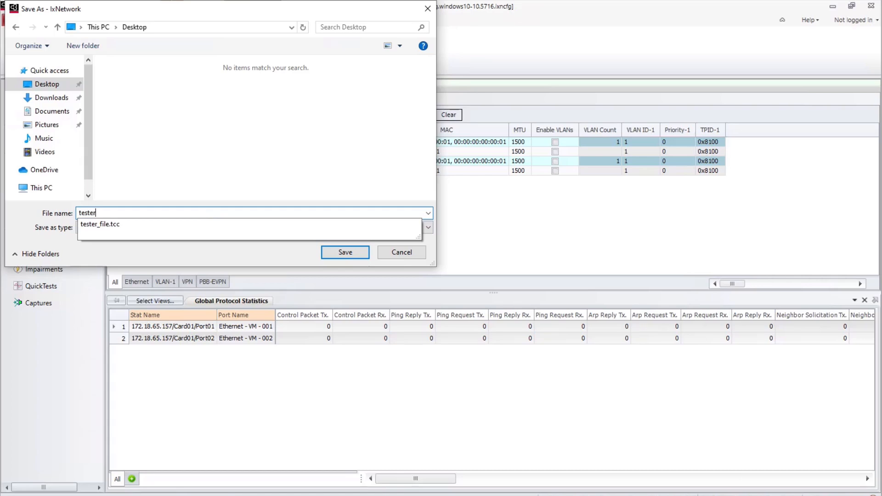
{"action": "type", "text": "_file_ixia"}
{"action": "key", "text": "Return"}
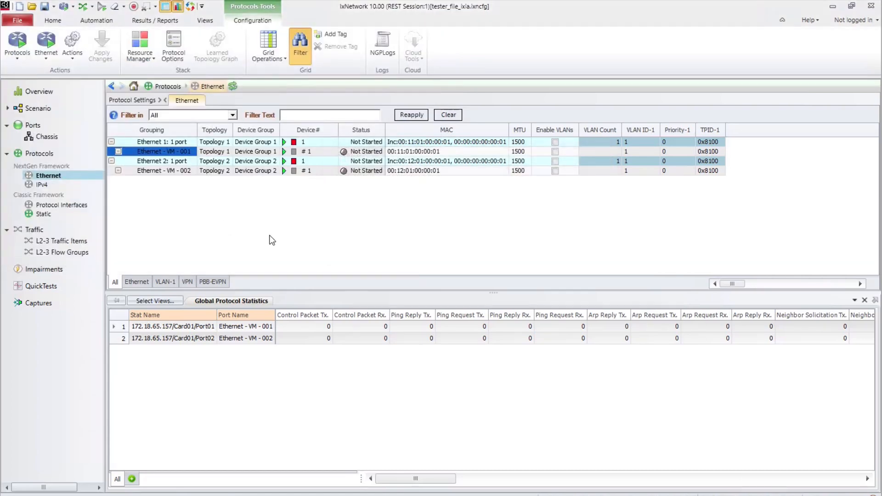
- Exit IxNetwork and confirm closing the application
{"action": "left_click", "coordinate": [26, 17]}
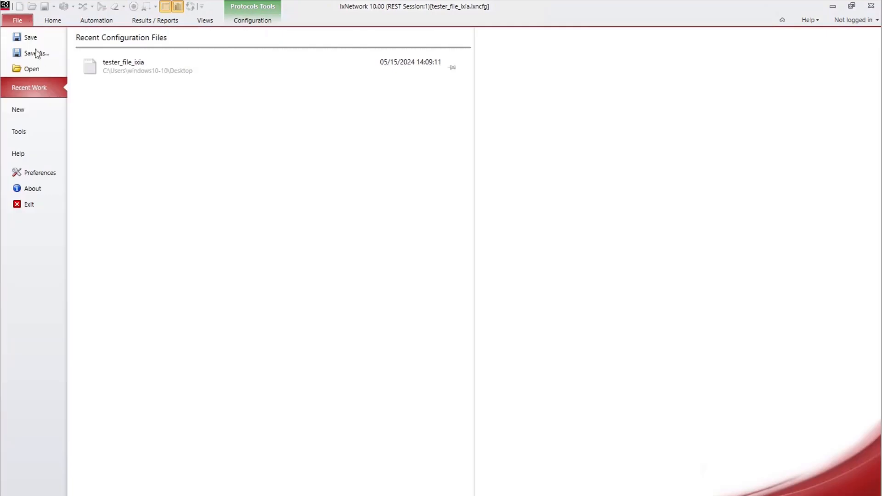
{"action": "left_click", "coordinate": [31, 204]}
{"action": "left_click", "coordinate": [457, 272]}
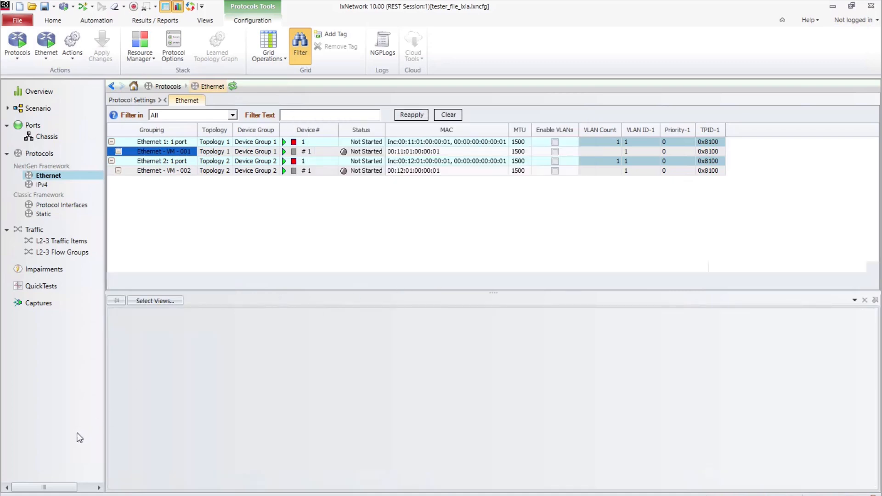
- Search the installed apps for ixnetwork and launch IxNetwork 10.00.2312.4
{"action": "key", "text": "super"}
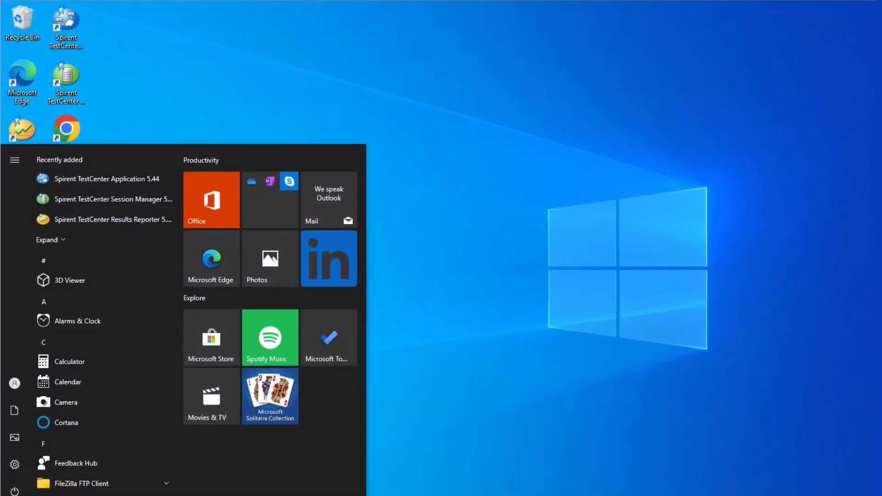
{"action": "type", "text": "ixnetwork"}
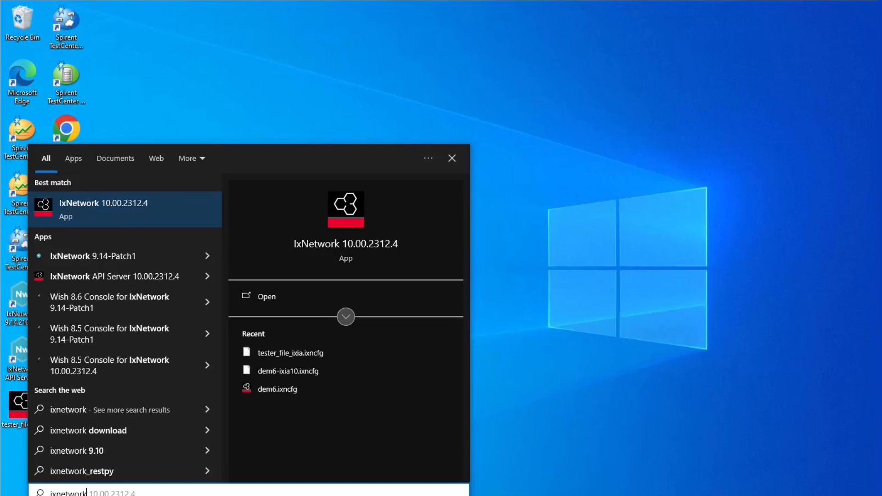
{"action": "key", "text": "Return"}
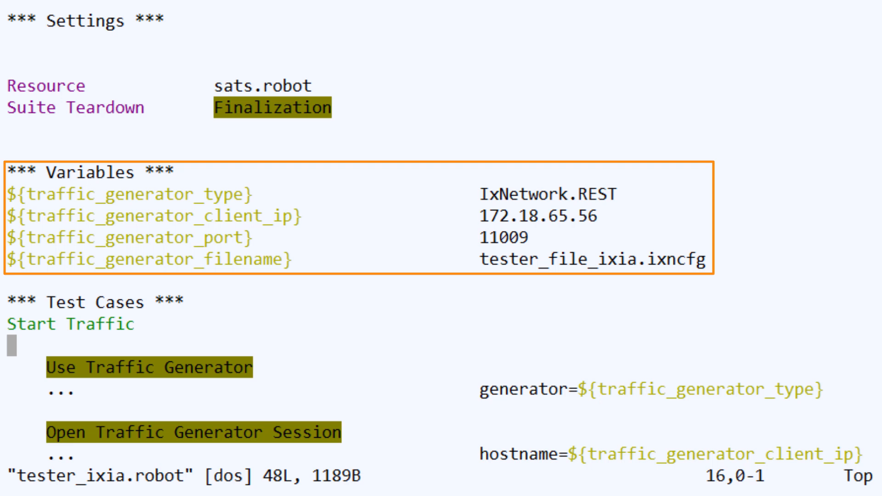
- Review the test cases and keywords in tester_ixia.robot, and run robot tester.robot in the NTA-TRAINING terminal
{"action": "scroll", "coordinate": [441, 248], "scroll_direction": "down", "scroll_amount": 6}
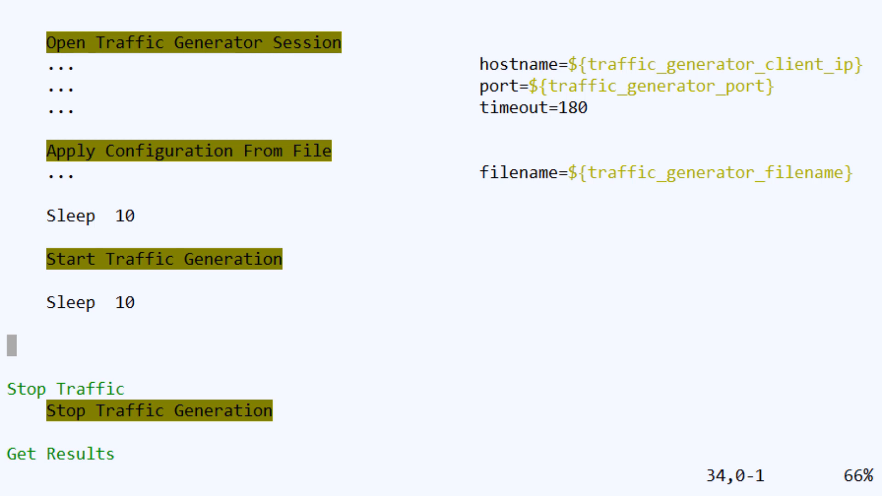
{"action": "key", "text": "shift+g"}
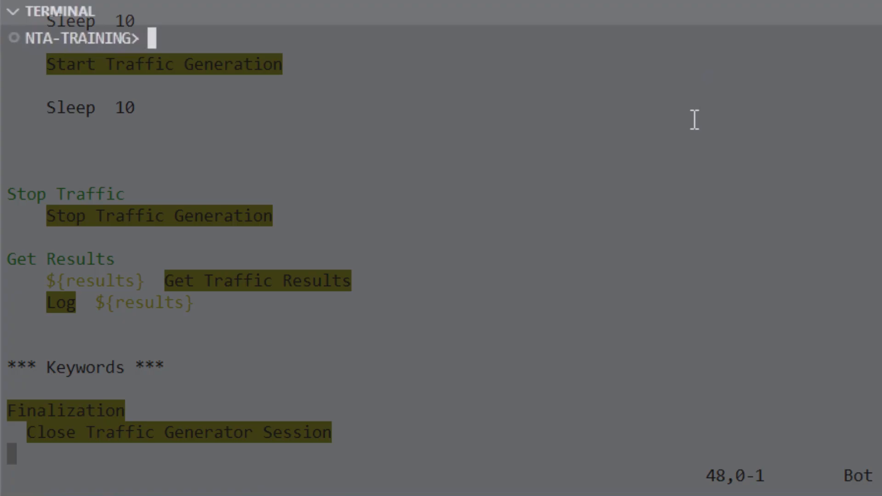
{"action": "type", "text": "ro"}
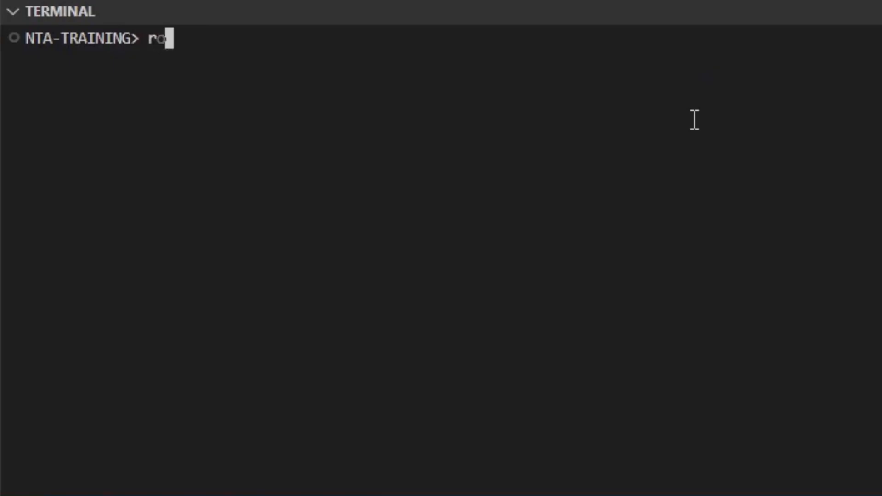
{"action": "type", "text": "bot tester.robot"}
{"action": "key", "text": "Return"}
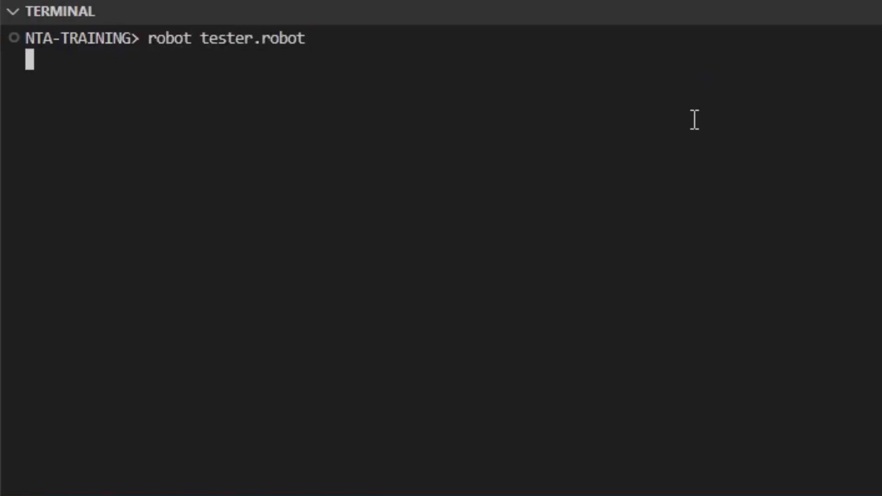